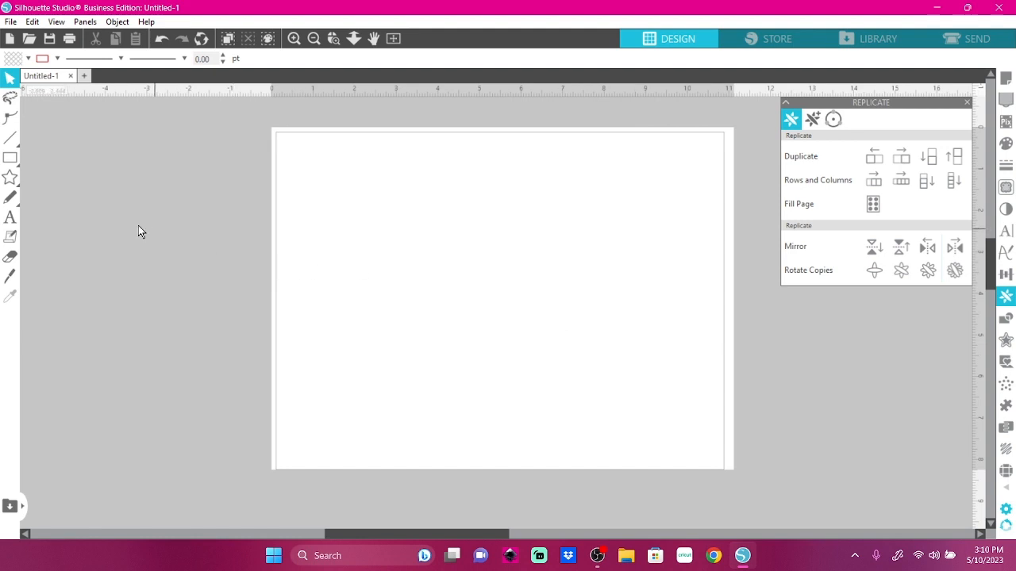
Step: Draw a rectangle about 6.9 in wide and 5.0 in high in the upper part of the page
click(17, 184)
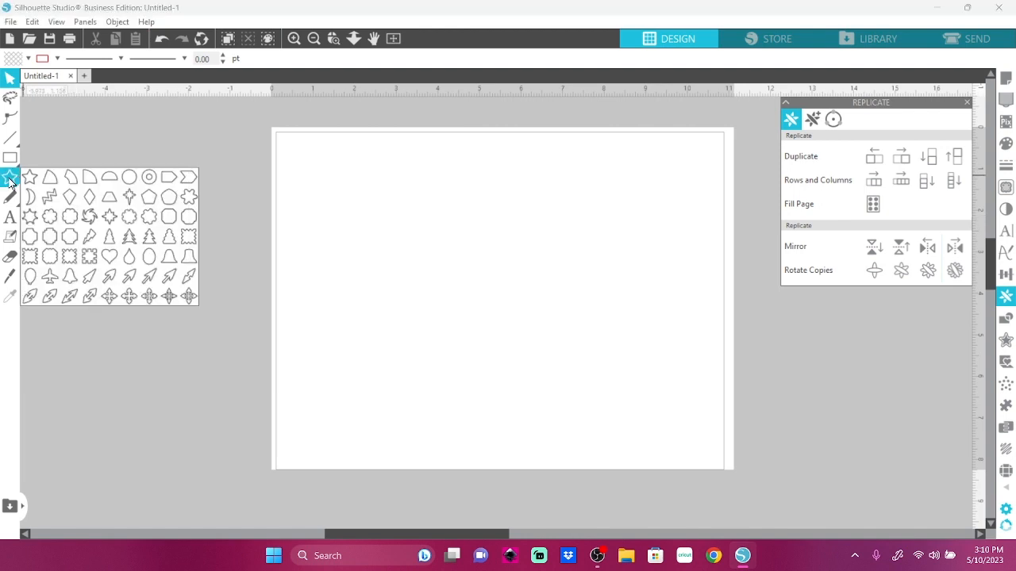
click(72, 182)
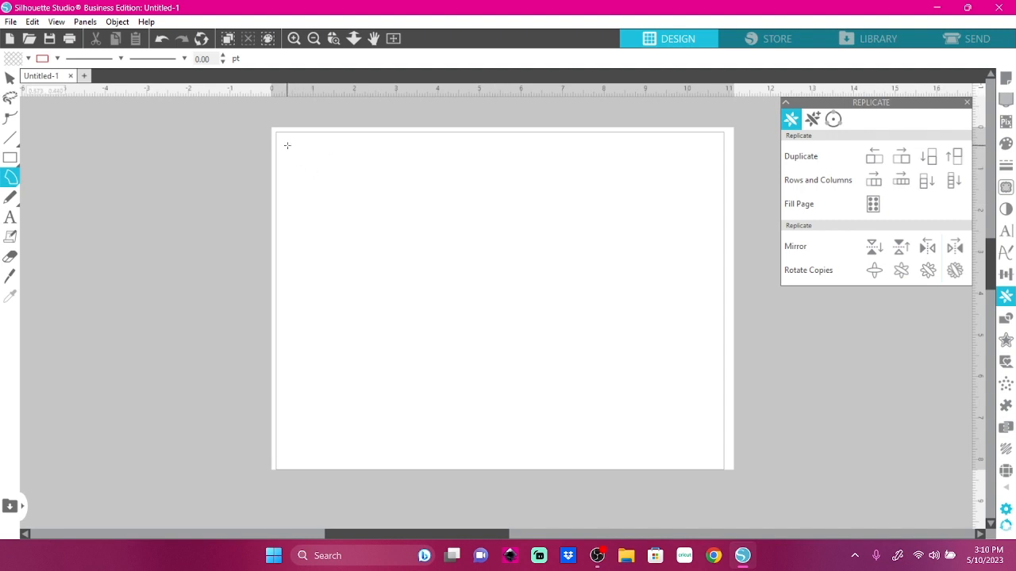
click(28, 159)
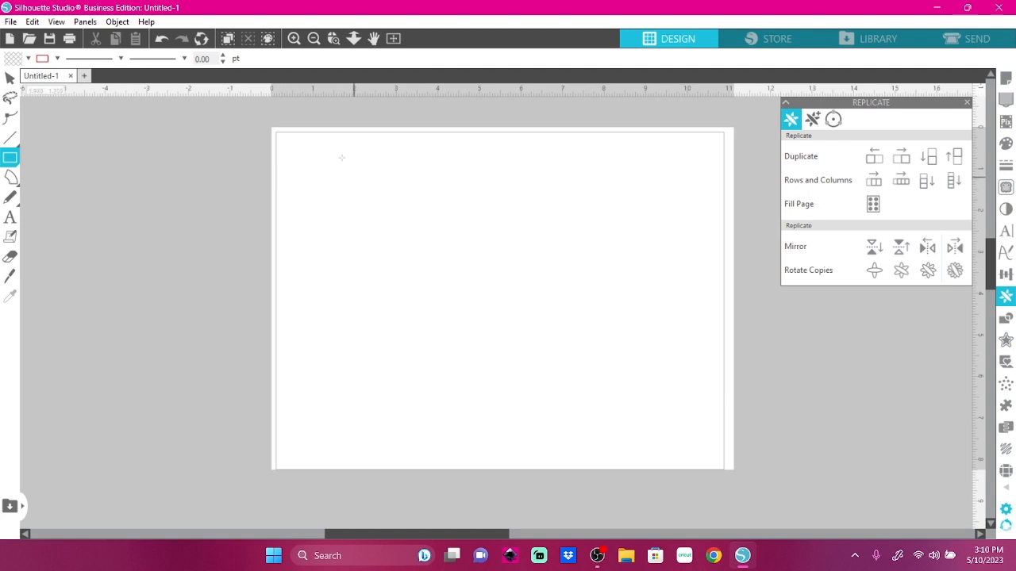
drag(318, 149, 604, 357)
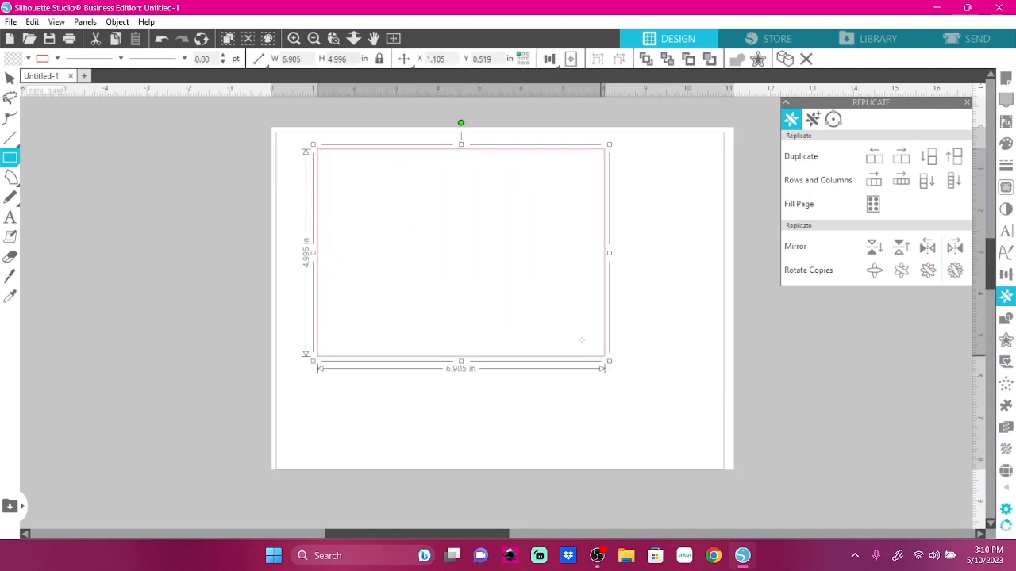
Step: Try to set both the rectangle's width and height to 8.5 in with the aspect ratio locked
double_click(292, 59)
text(8.5)
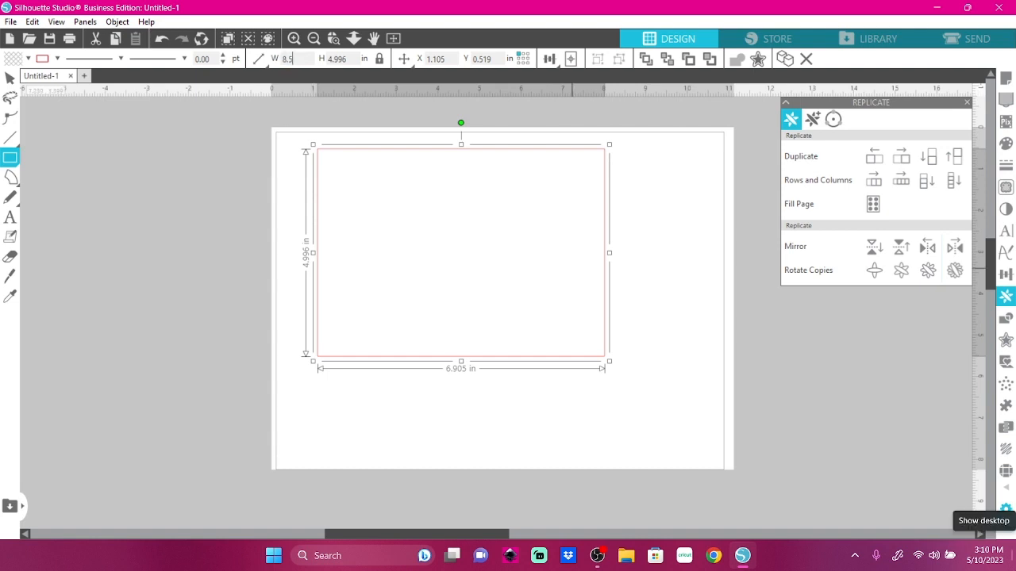
key(Tab)
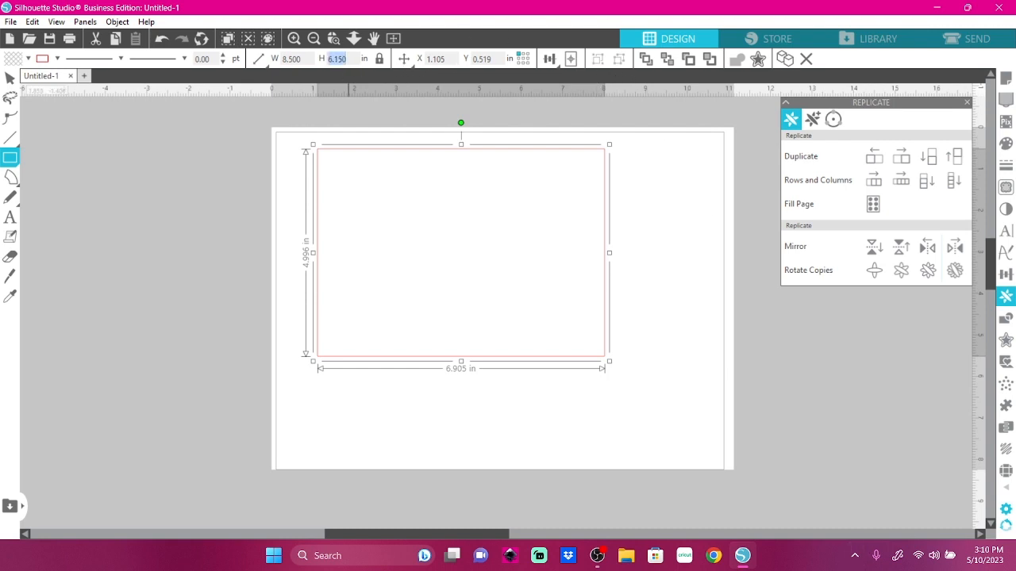
text(8.5)
key(BackSpace)
text(8.5)
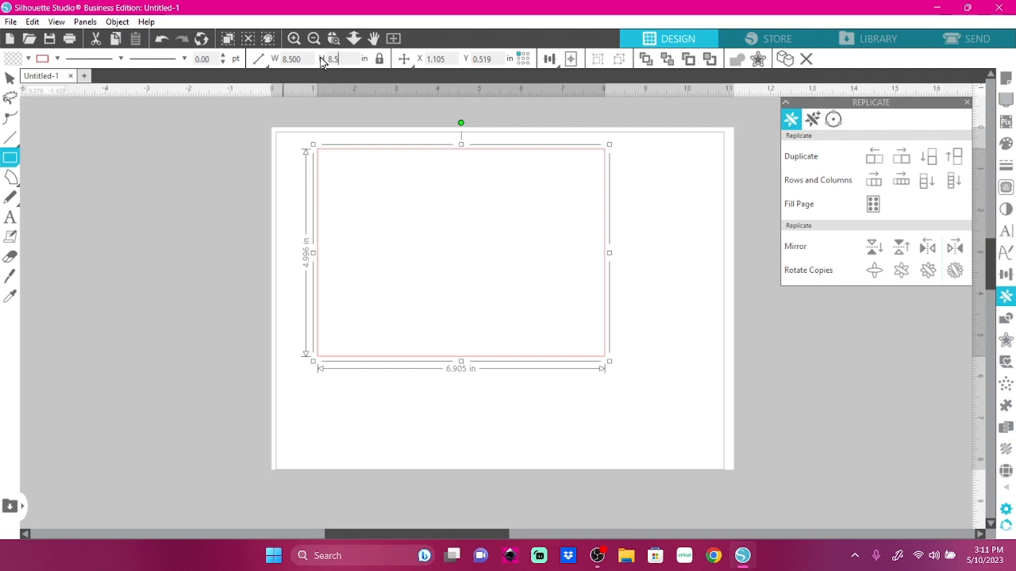
double_click(295, 59)
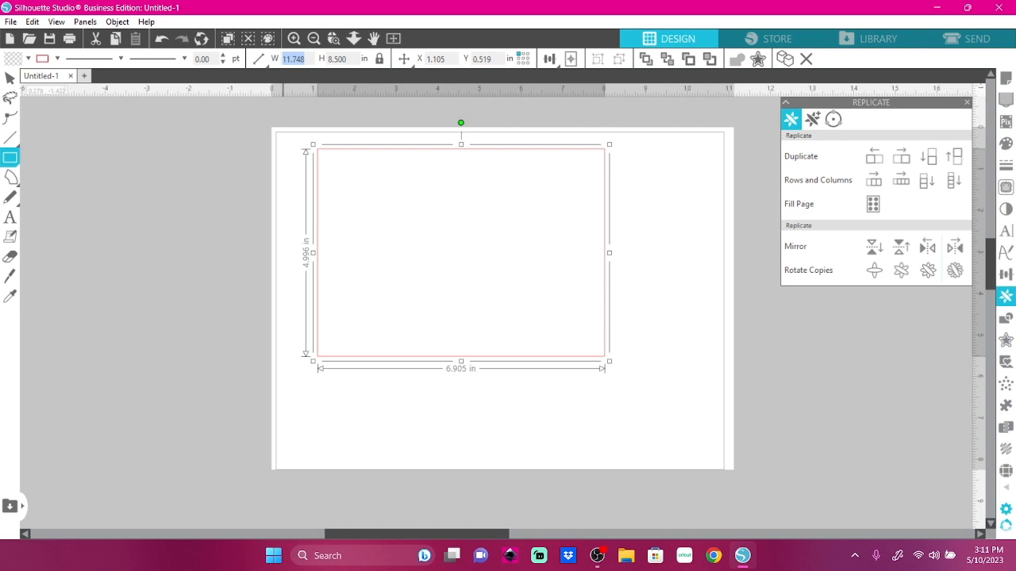
Step: Unlock the aspect ratio, resize the rectangle to 11 in wide and 8.5 in high, and lock the ratio again
click(378, 59)
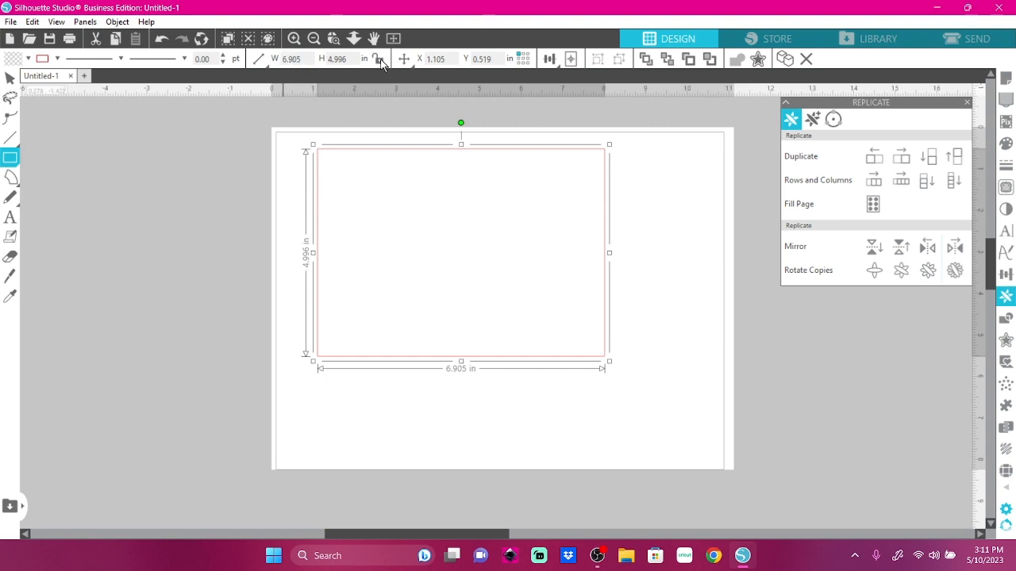
double_click(294, 59)
text(11)
key(Tab)
text(8.5)
key(Return)
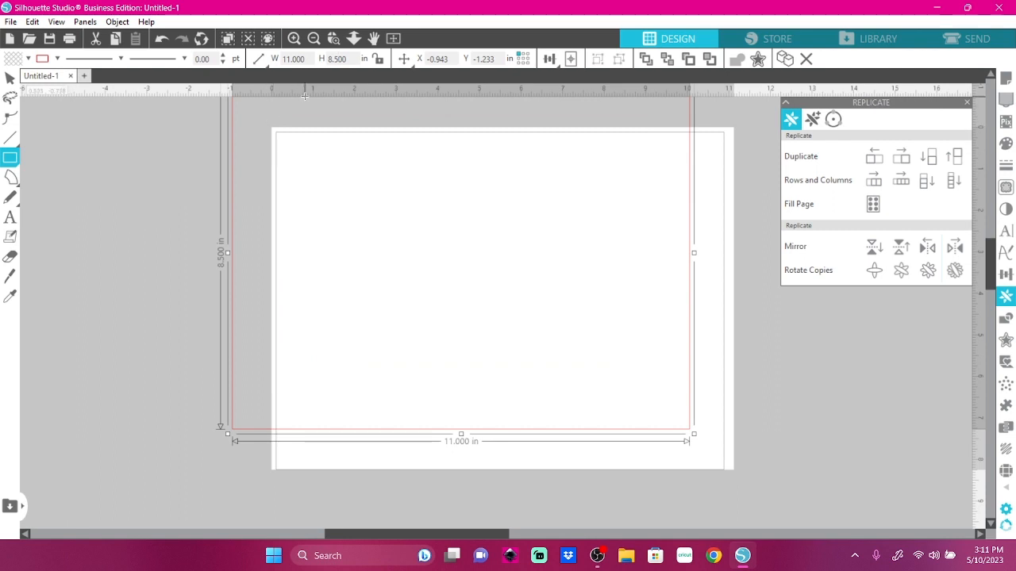
click(379, 59)
Step: Move the large rectangle onto the page so its upper-left corner sits at the page's margin corner, about X 0.09, Y 0.12 in
drag(421, 303, 438, 306)
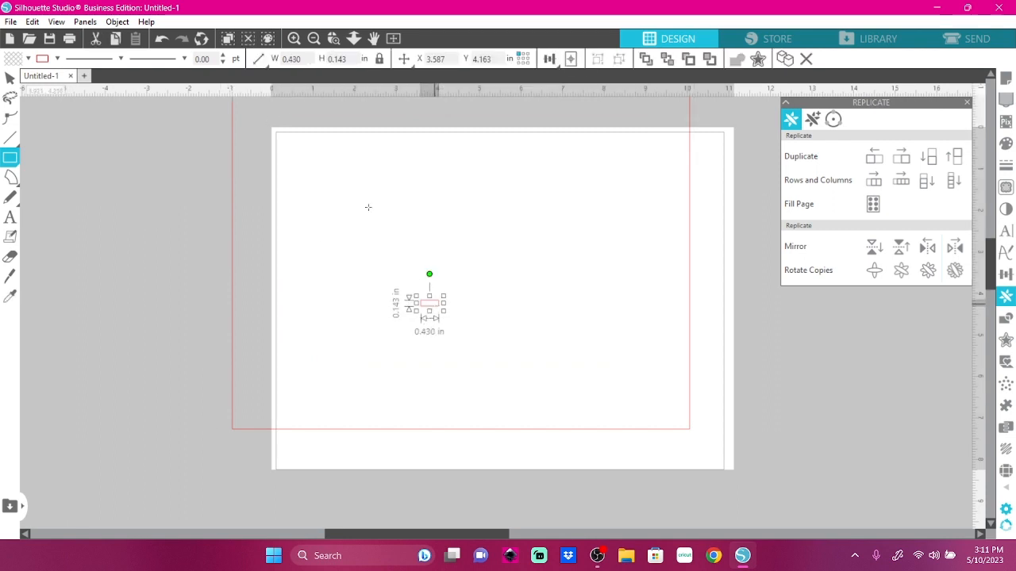
click(165, 43)
click(10, 79)
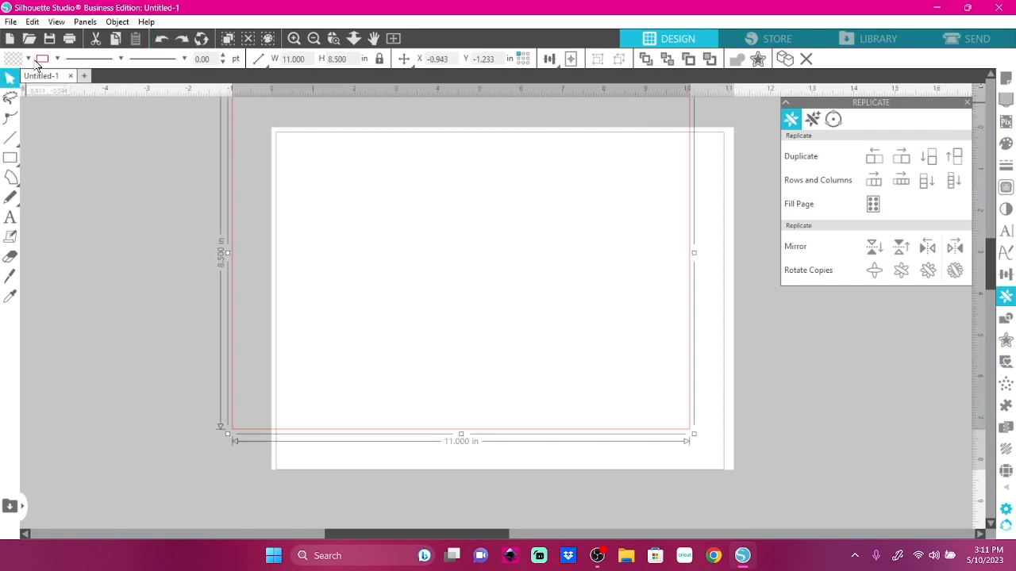
click(424, 328)
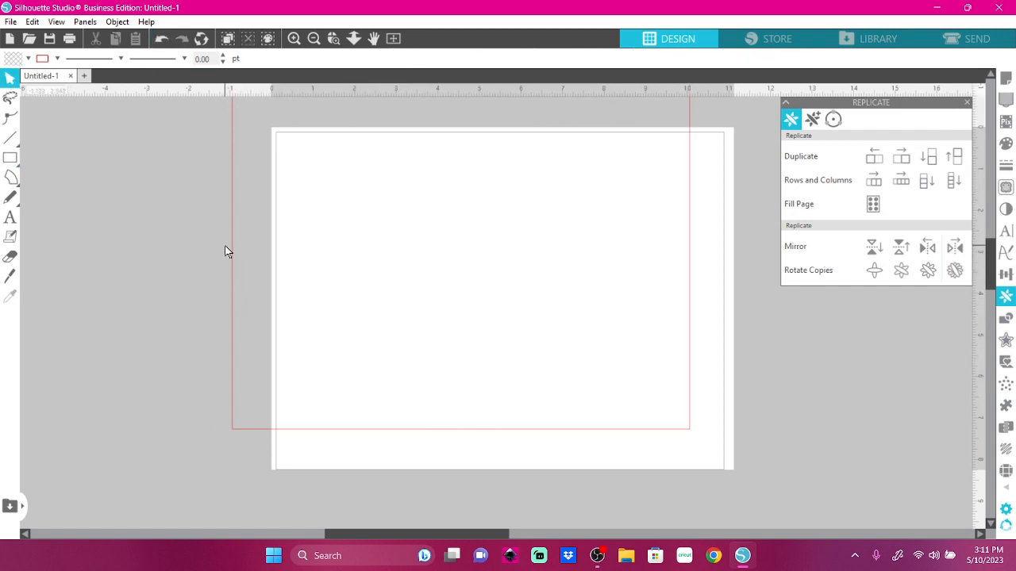
drag(234, 246, 277, 299)
click(277, 304)
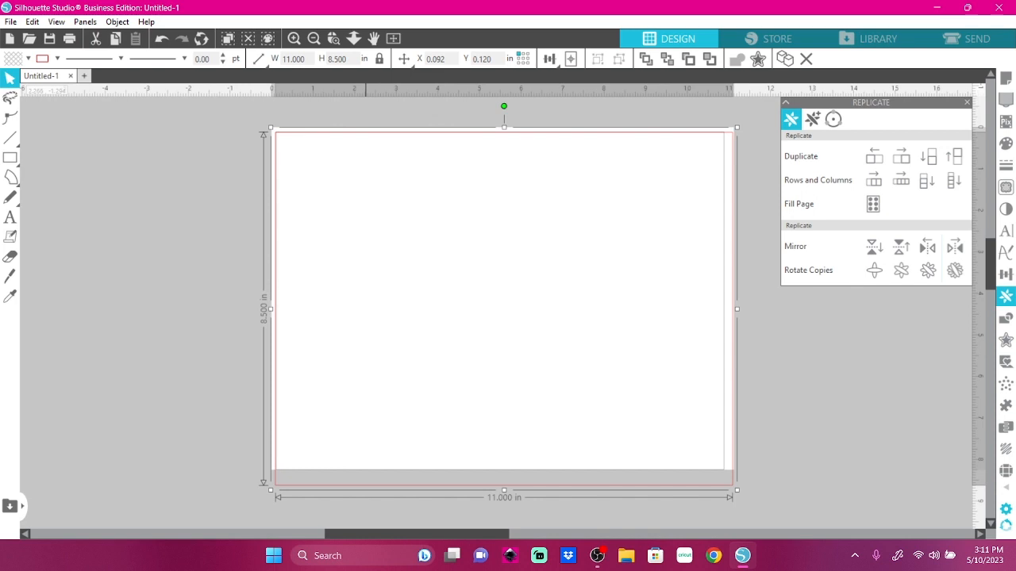
Step: Scale the rectangle proportionally to a width of 9.25 in
double_click(305, 58)
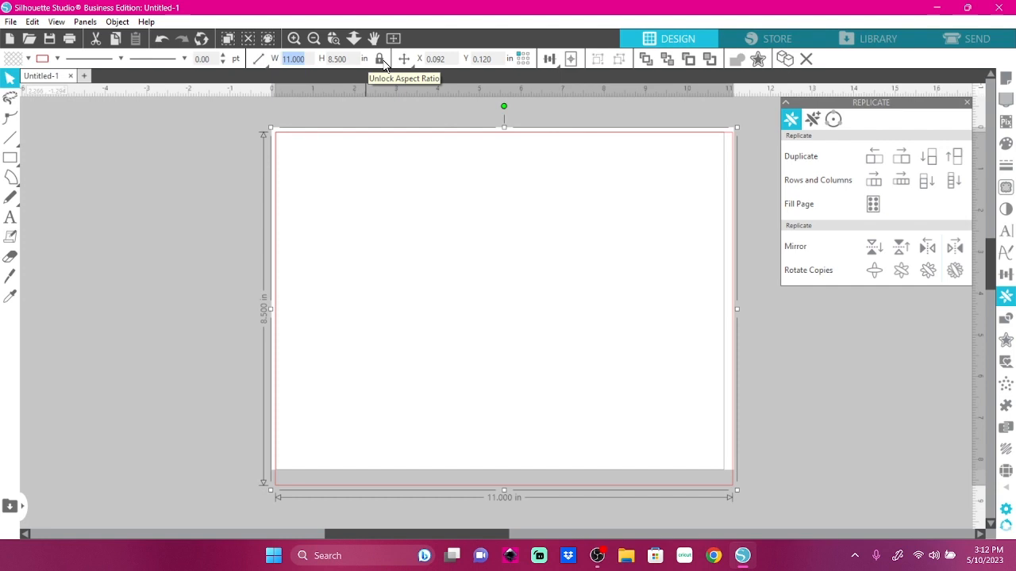
text(9.25)
key(Return)
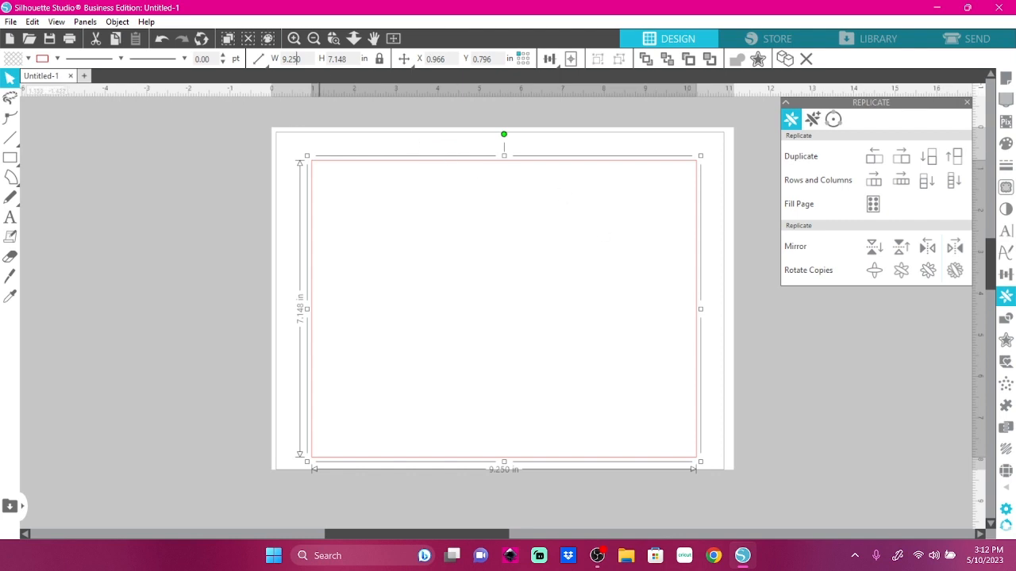
Step: Scale the rectangle proportionally to 7.5 in wide and move it to about X 1.5, Y 1.0 in on the page
click(295, 59)
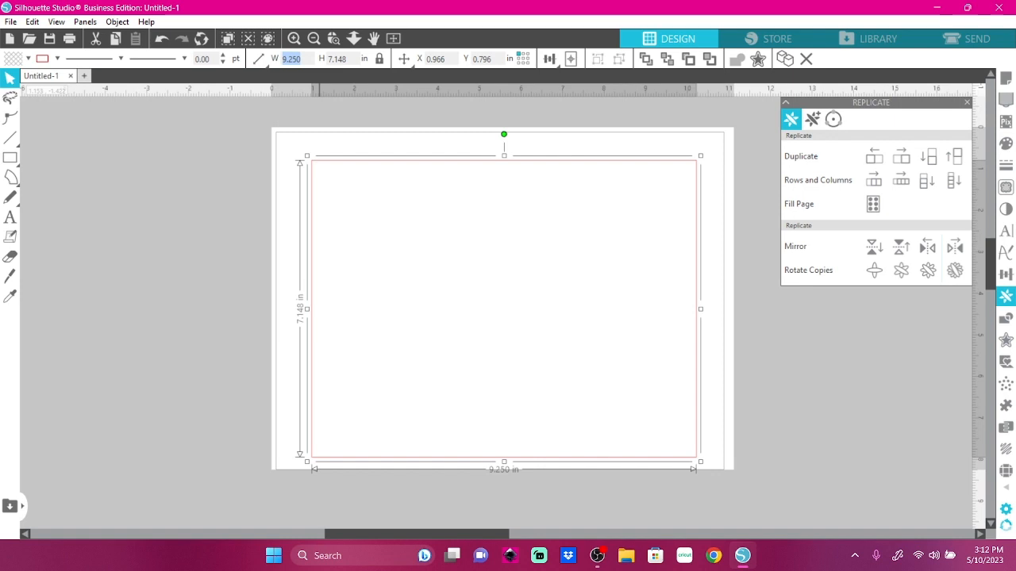
text(7.5)
key(Return)
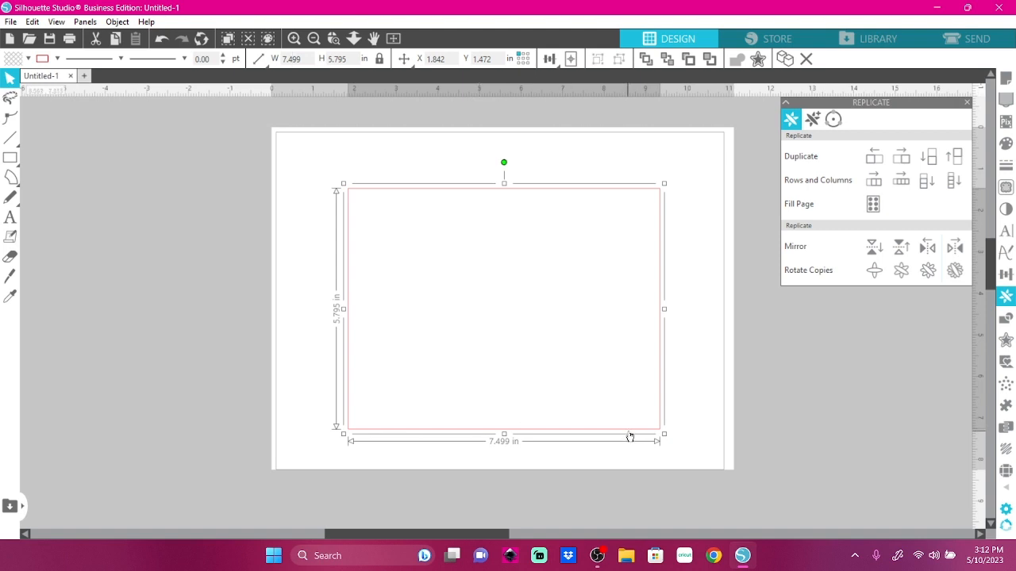
drag(623, 436, 610, 415)
Step: Draw a 180° thick arc about 2.39 in wide and place it inside the rectangle's upper-left corner
click(10, 177)
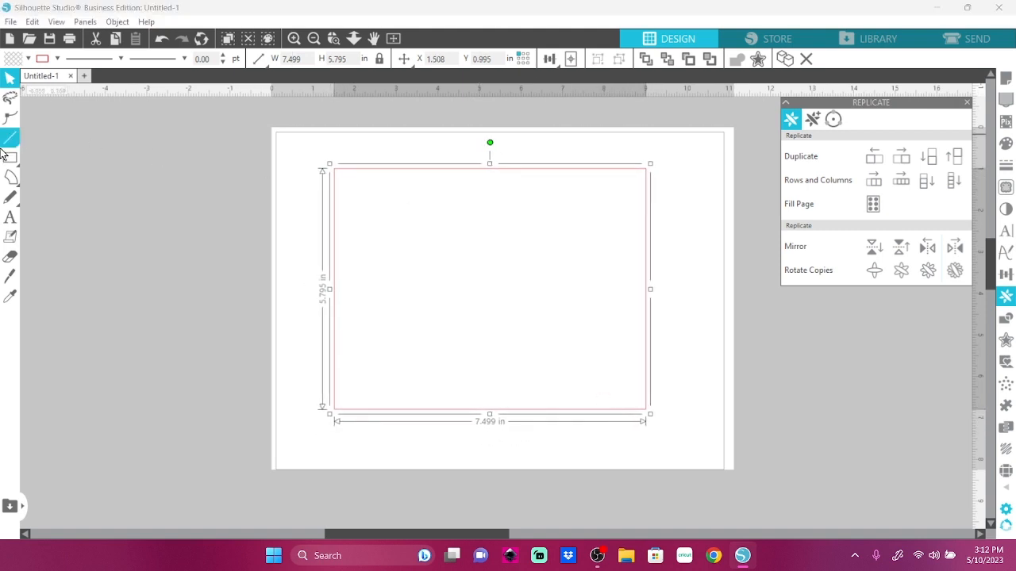
click(70, 182)
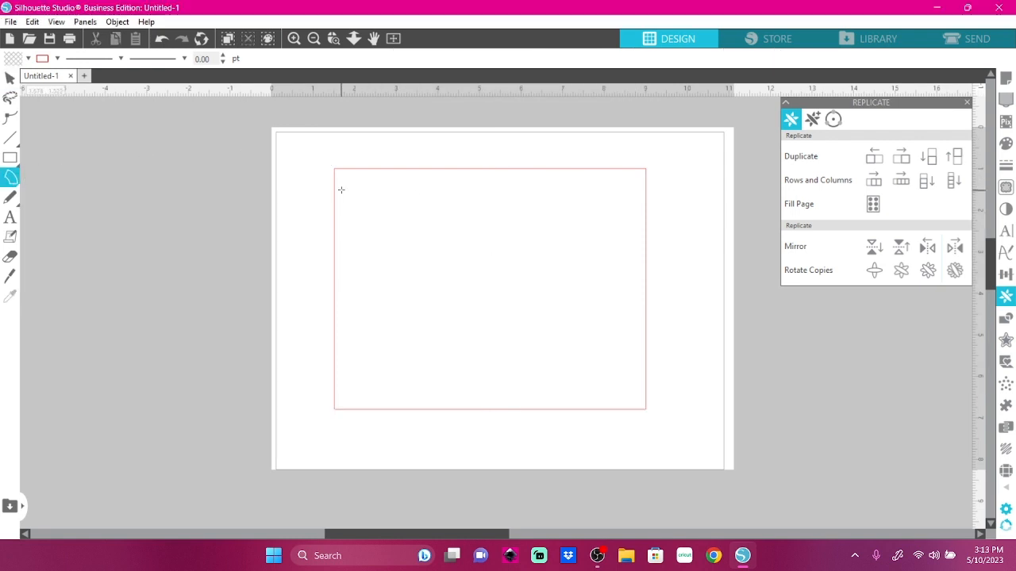
mouse_move(341, 189)
mouse_down()
mouse_move(386, 205)
mouse_move(391, 192)
mouse_up()
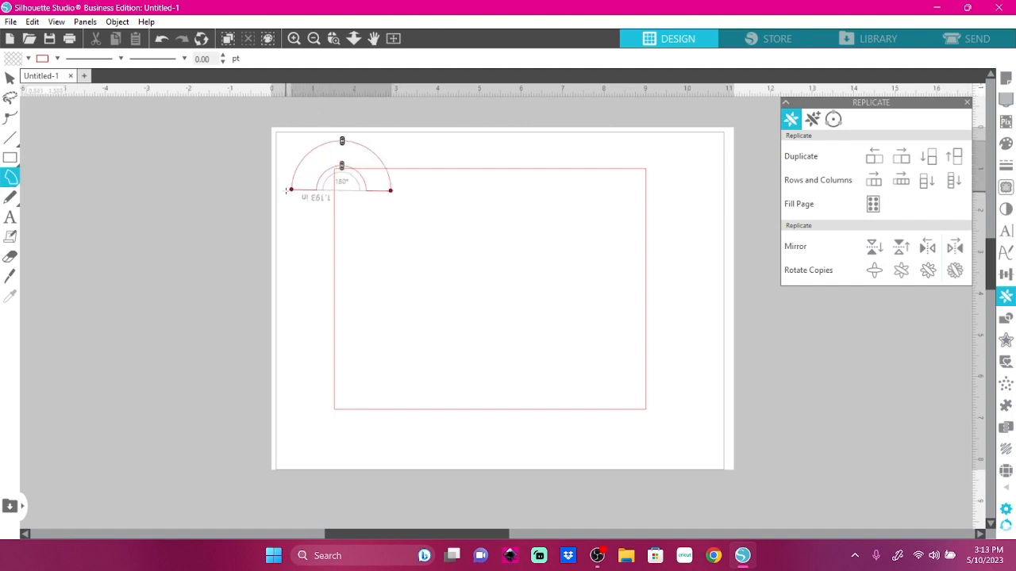
click(281, 188)
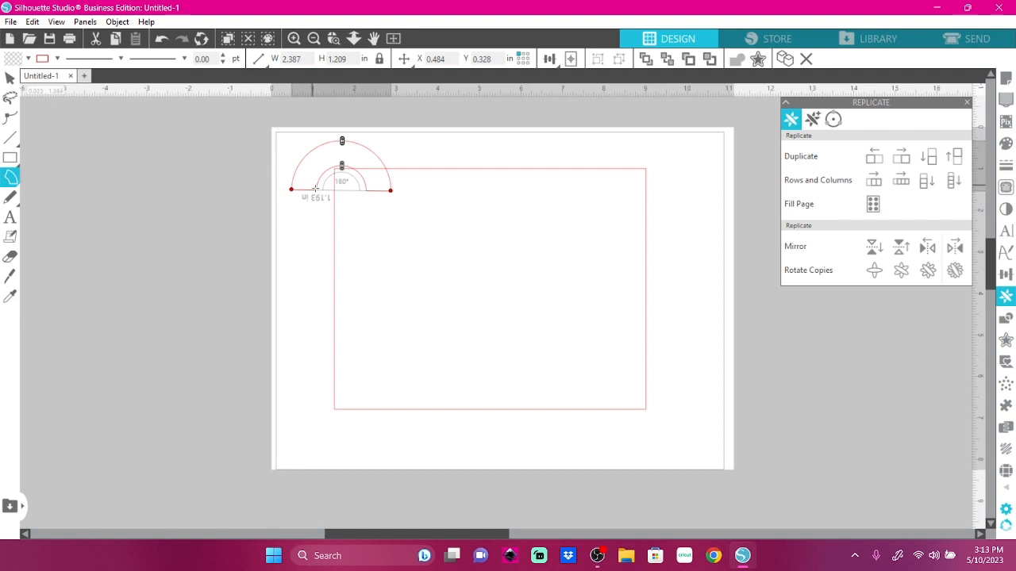
click(10, 77)
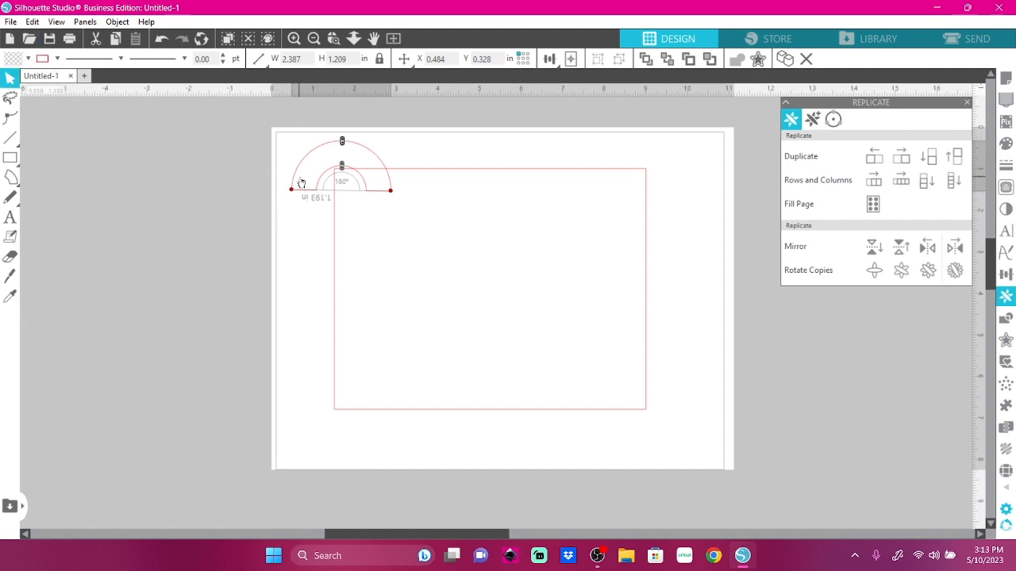
drag(321, 191, 366, 226)
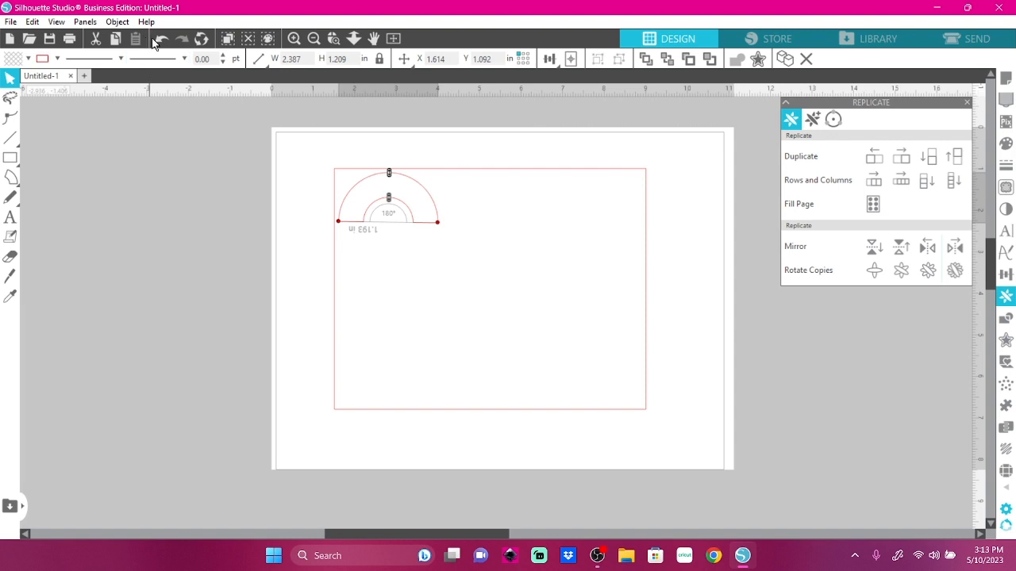
Step: Apply Release Compound Path to the arc and scale it down proportionally to about 1.31 in wide
click(117, 21)
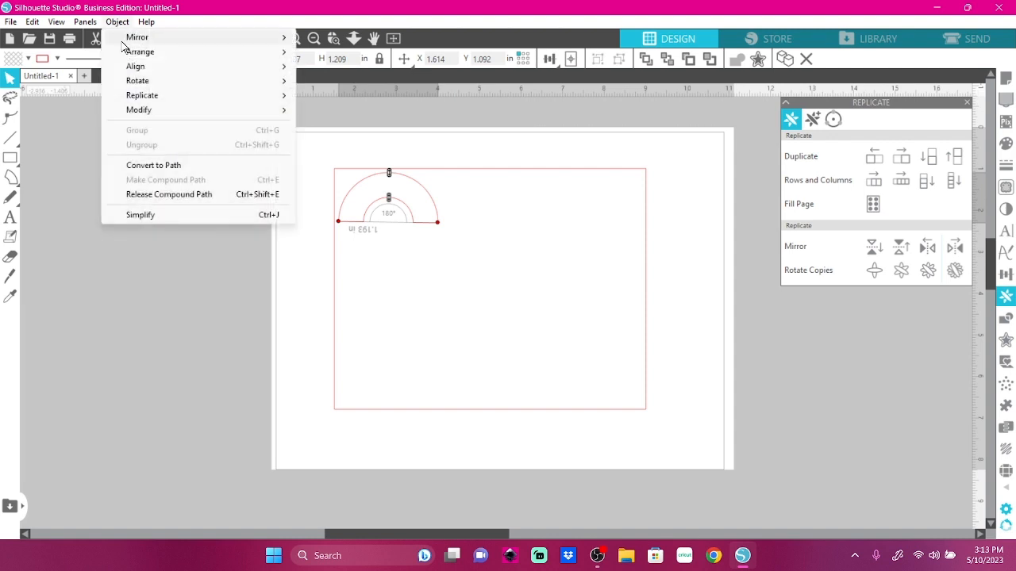
click(135, 198)
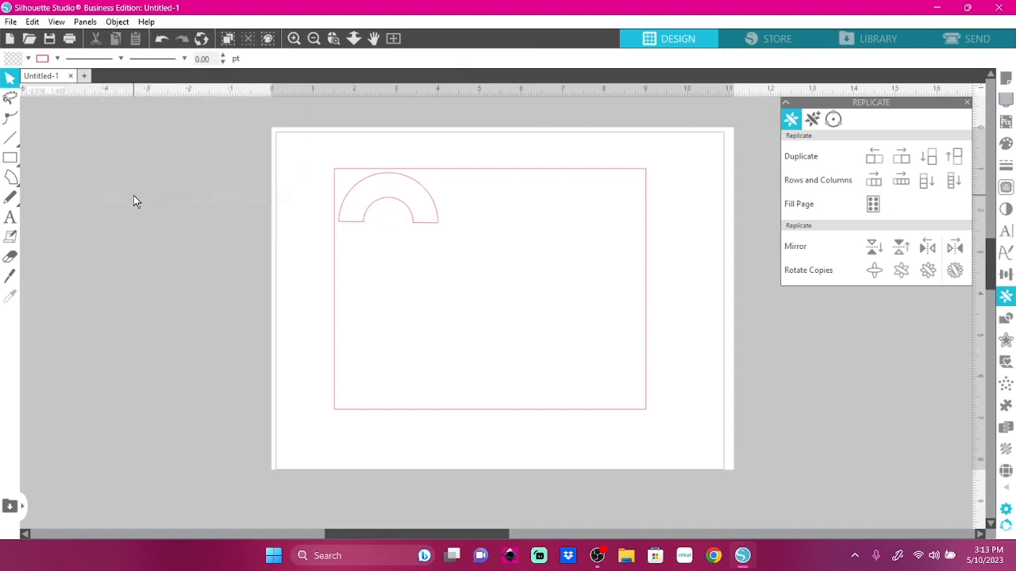
click(357, 223)
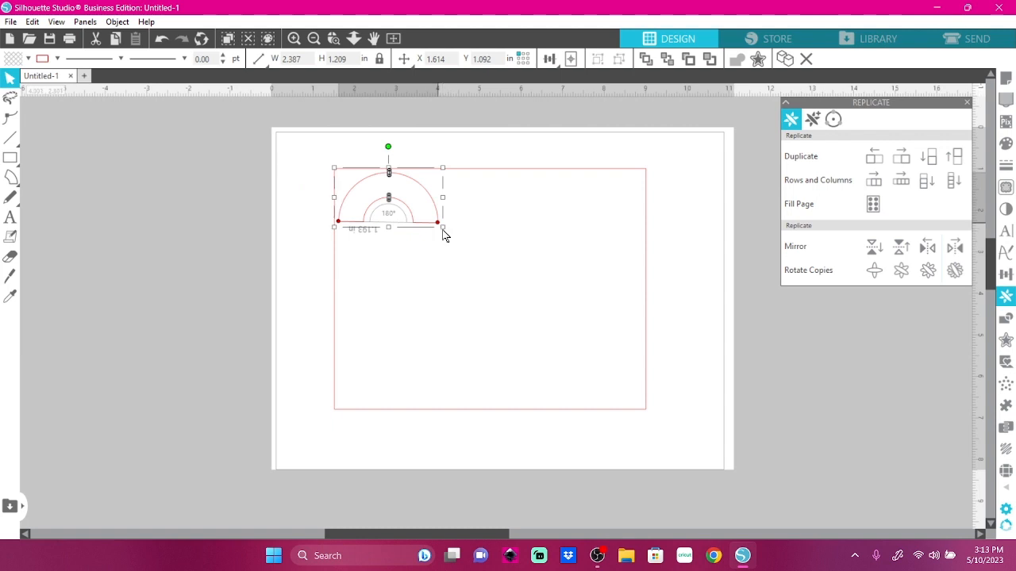
drag(443, 228, 405, 201)
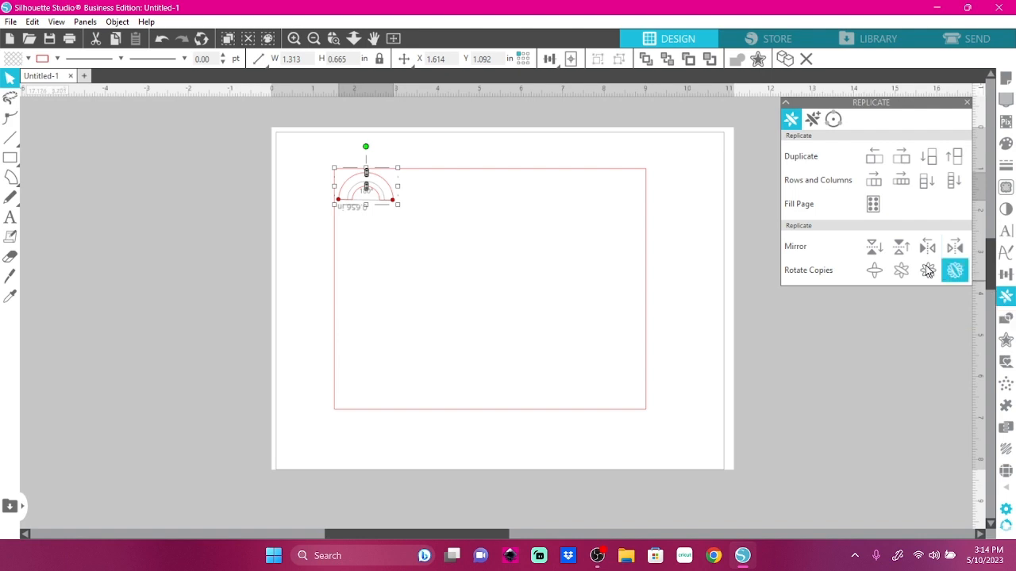
Step: Try filling the whole page with copies of the arc, and undo it
click(874, 204)
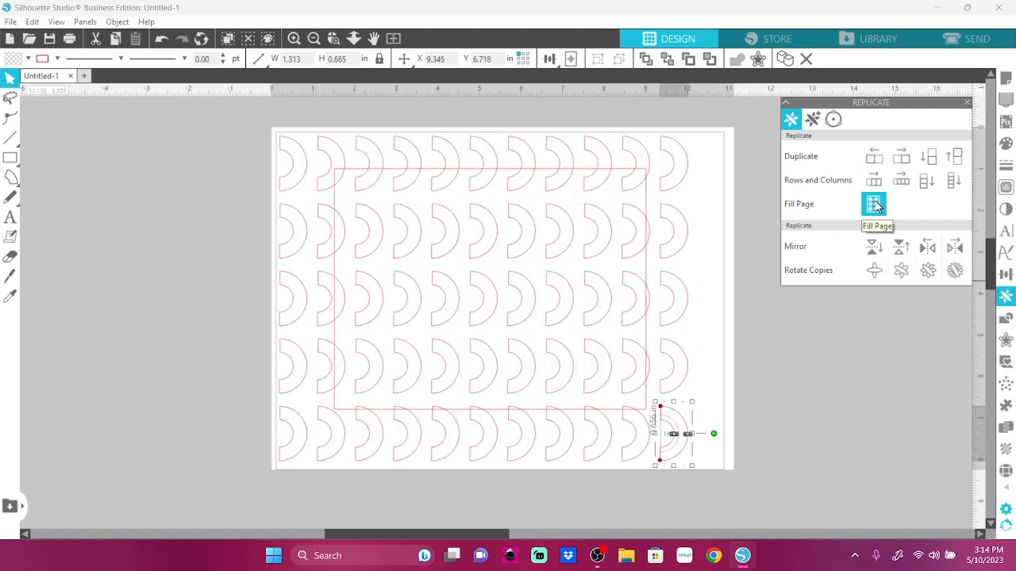
click(157, 39)
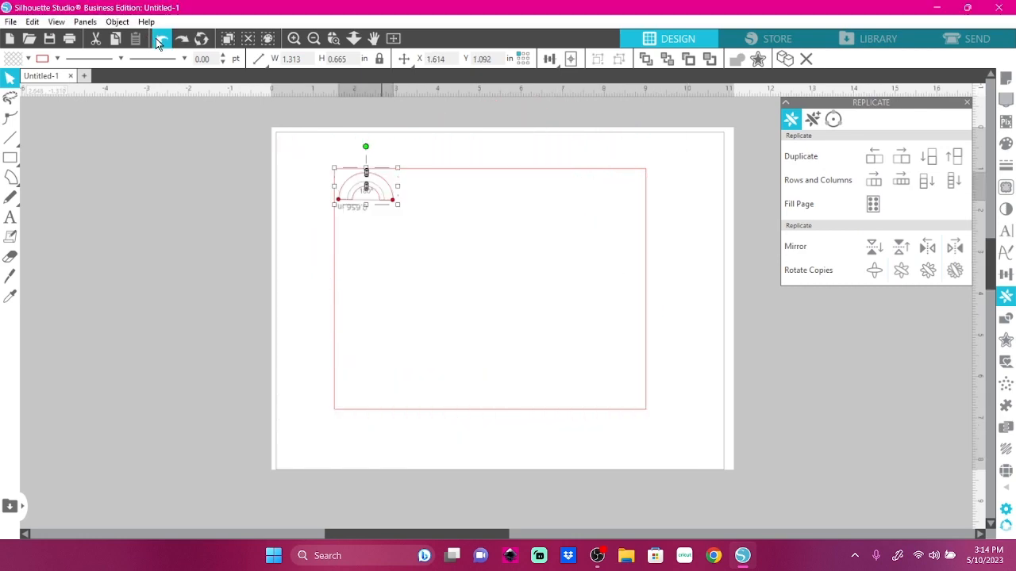
Step: Replicate the arc as a Row of Four and add a Column of Three beneath the fourth, third and second arcs
click(908, 184)
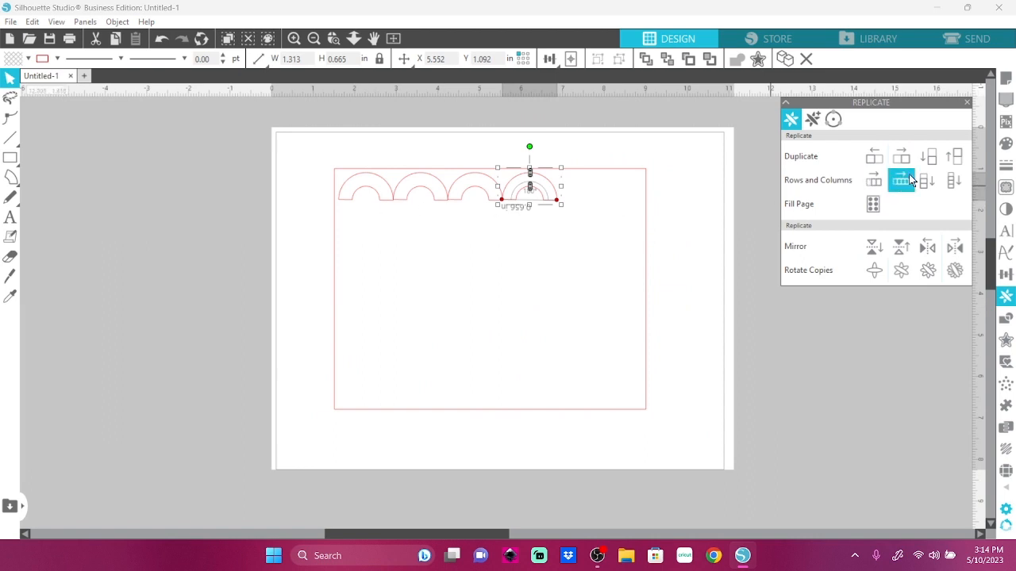
click(924, 181)
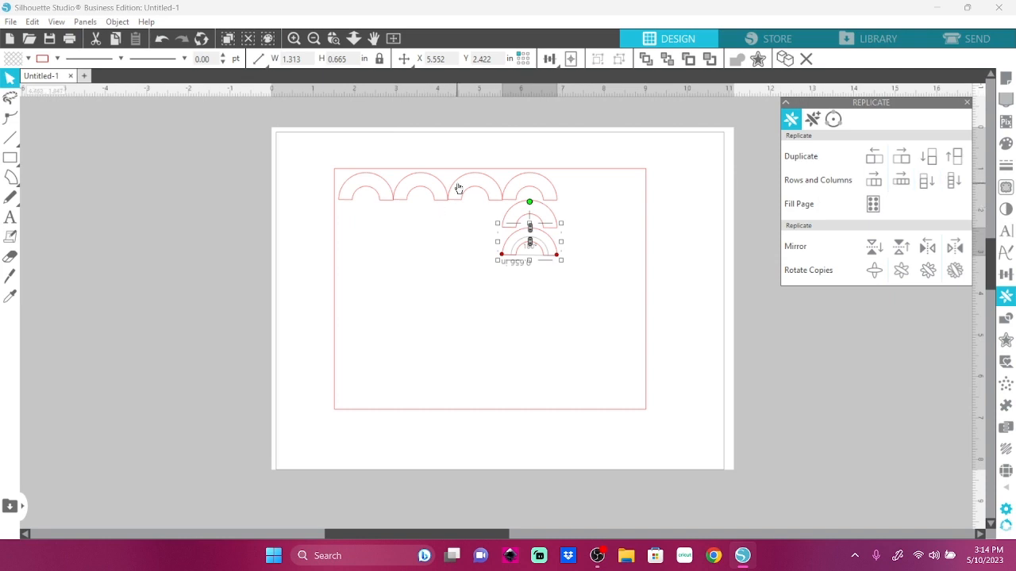
click(460, 190)
click(924, 180)
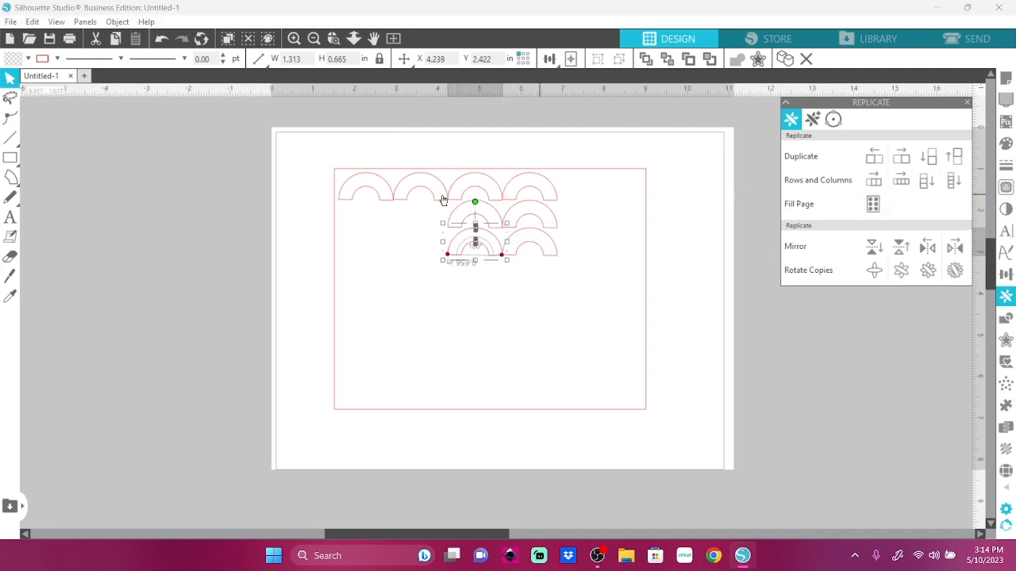
click(427, 197)
click(925, 182)
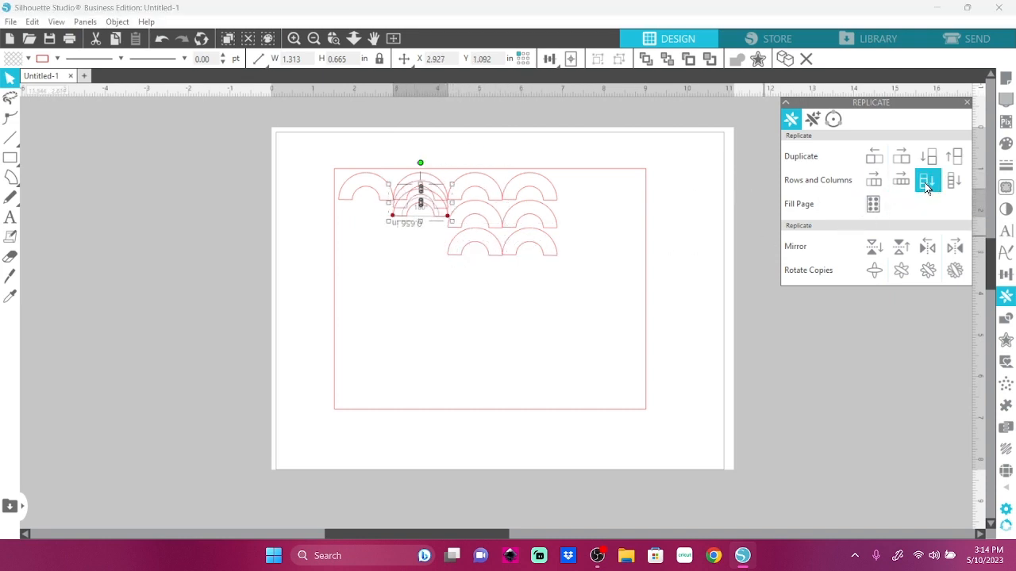
Step: Replicate the first arc as a Column of Four and its lowest copy as a Row of Four to complete a 4 × 4 grid
click(371, 194)
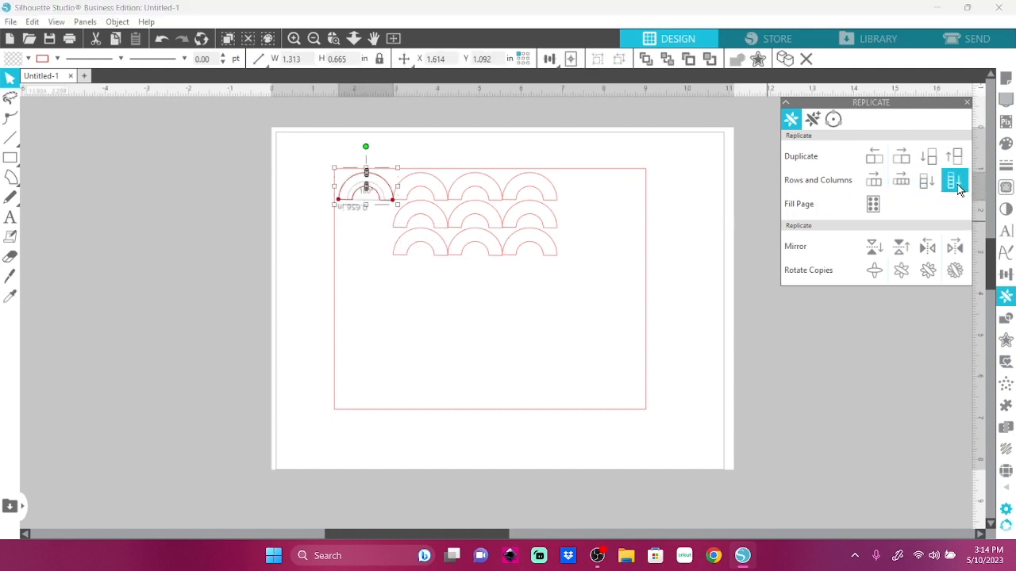
click(968, 187)
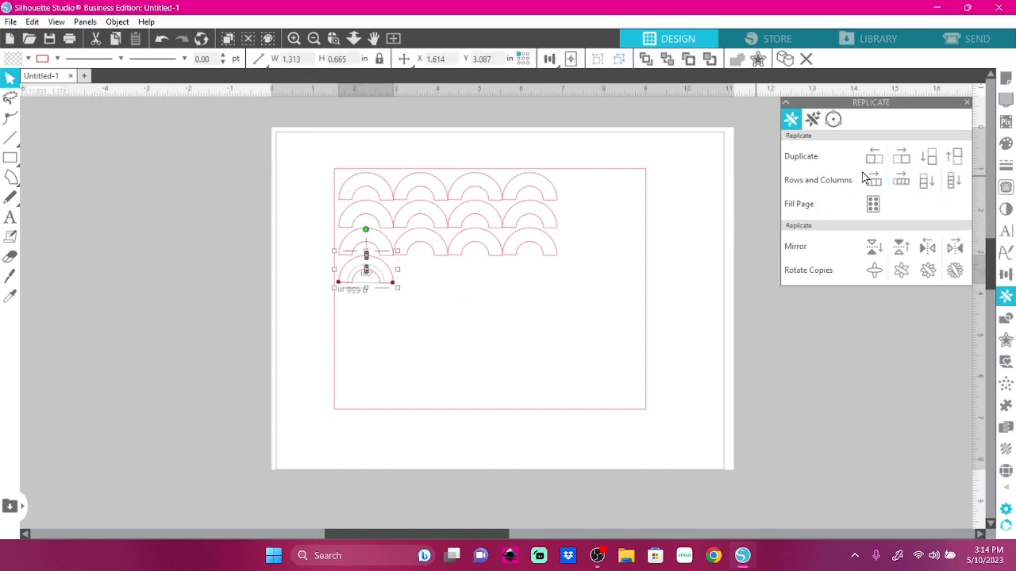
click(900, 181)
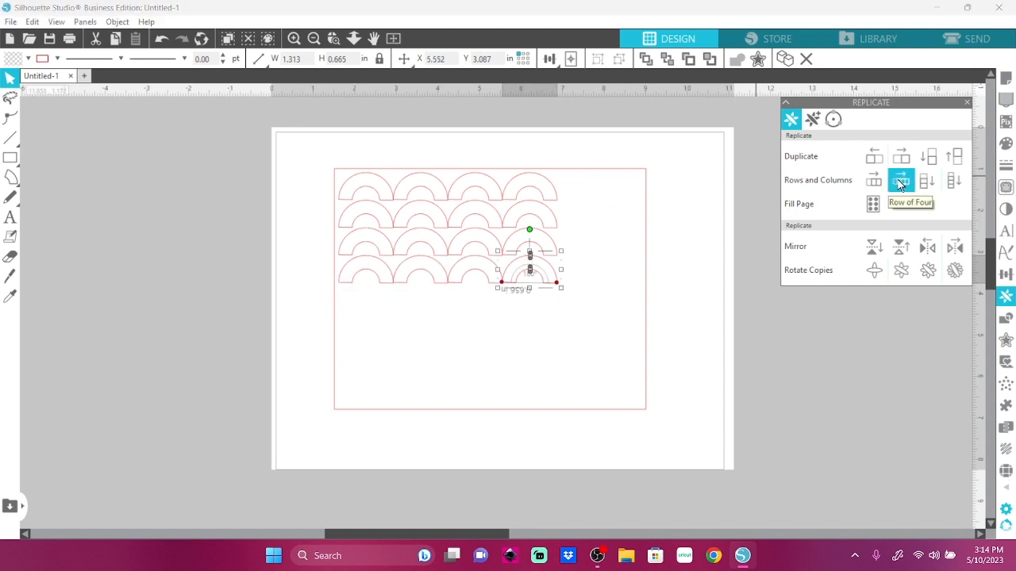
Step: Replicate the last arc of the fourth row as a Row of Three and delete the copy overhanging the rectangle's right edge
click(874, 182)
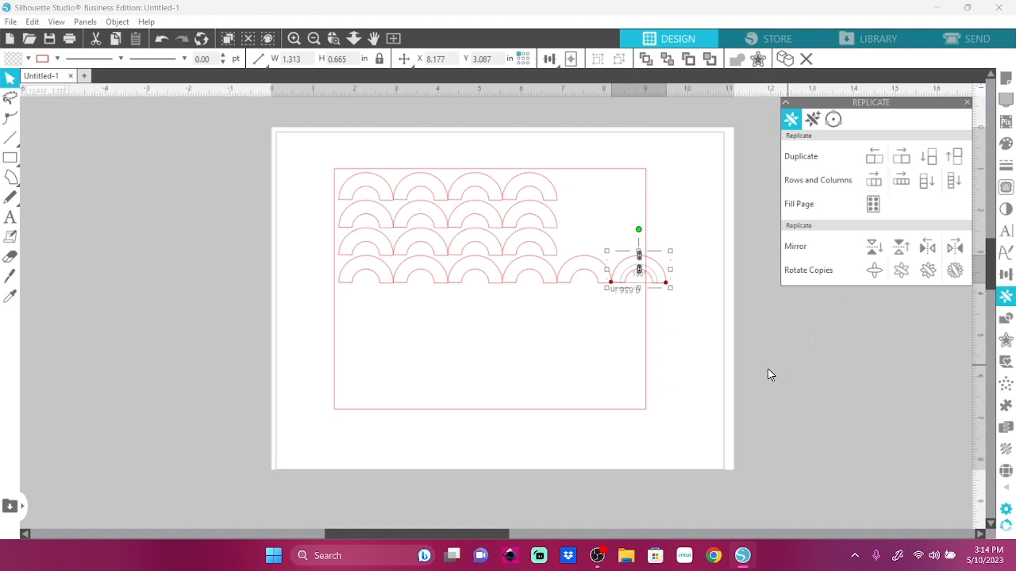
key(Delete)
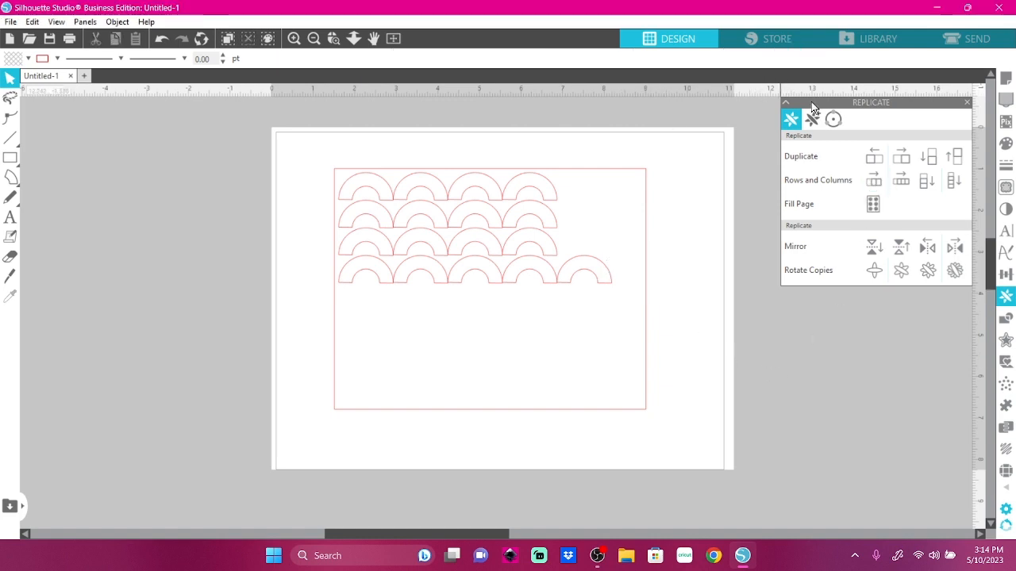
Step: Move the fifth arc up to the top row at about X 6.98, Y 1.09 in and apply Column of Four twice
click(569, 271)
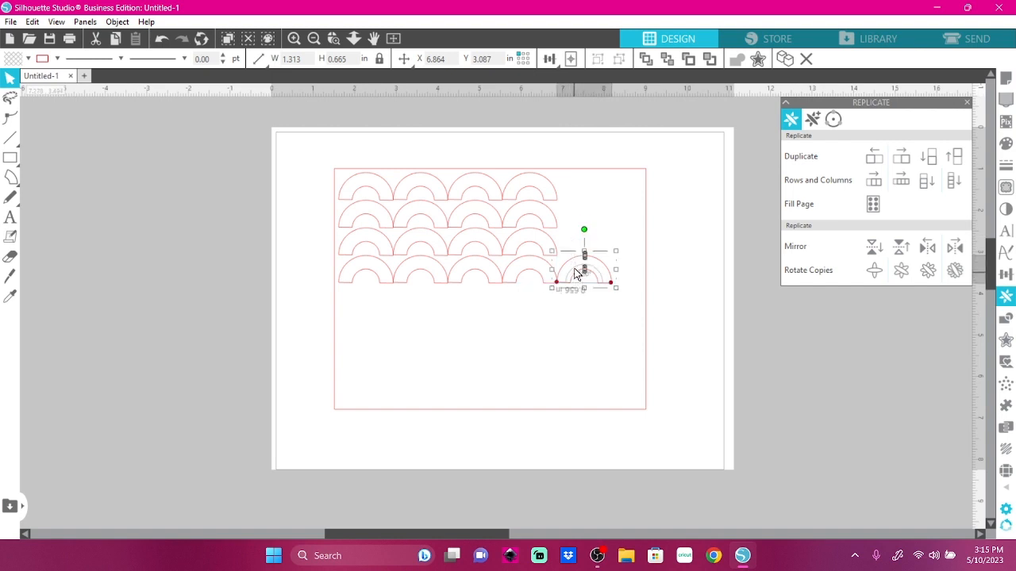
drag(577, 272, 580, 195)
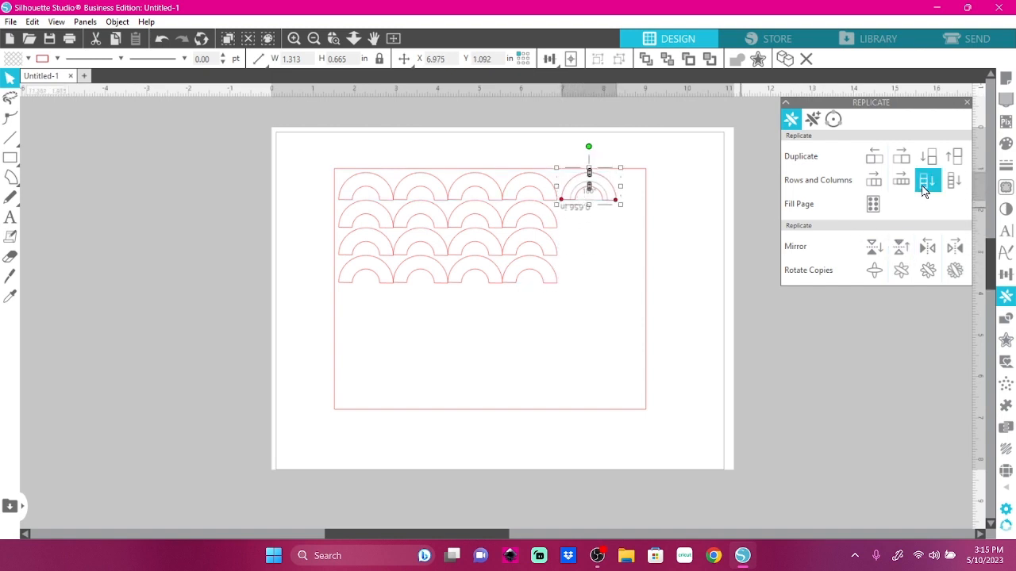
click(953, 183)
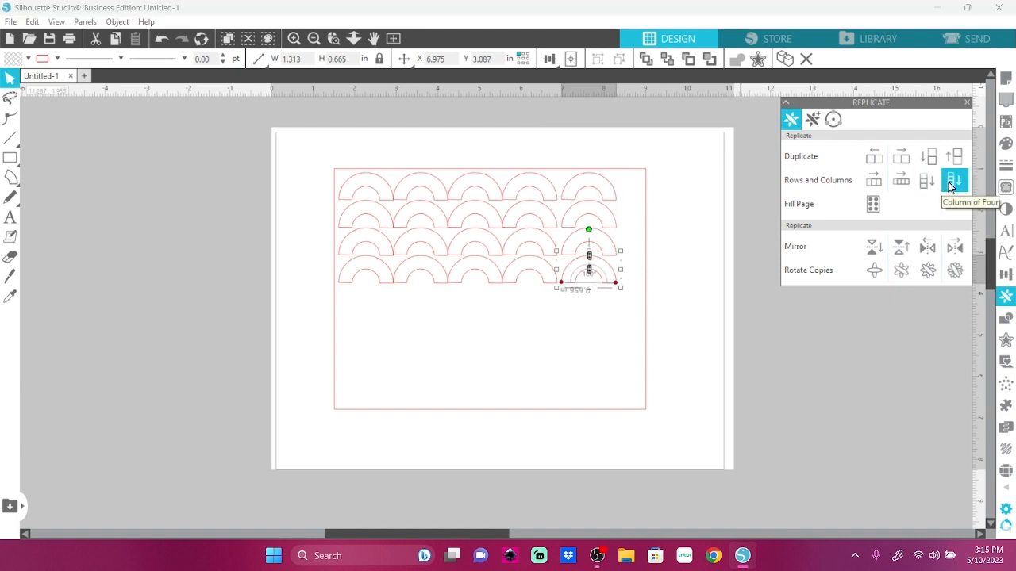
click(953, 183)
Step: Extend the first four columns to seven rows by applying Column of Four to each arc in the fourth row
click(534, 269)
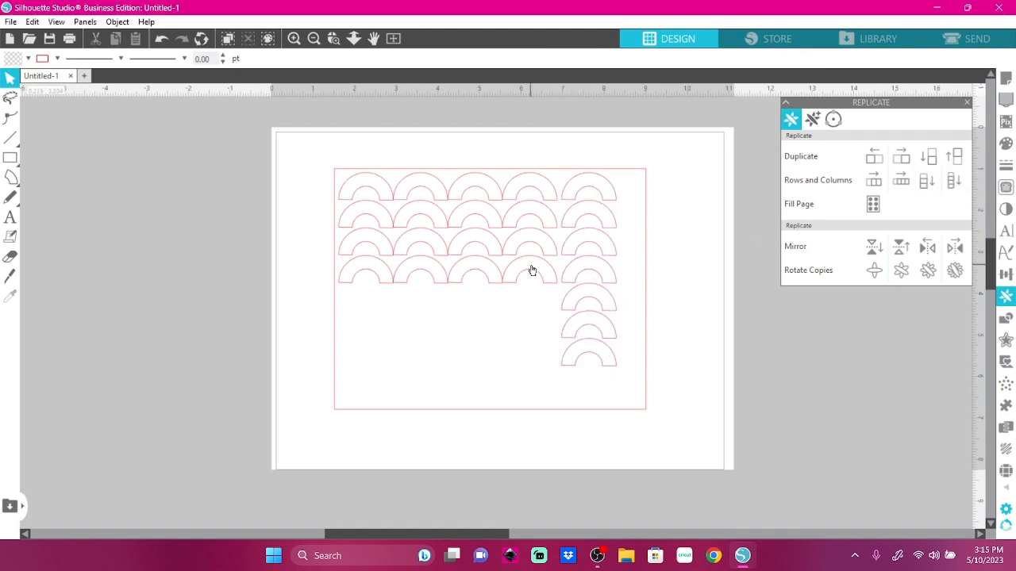
click(531, 271)
click(954, 181)
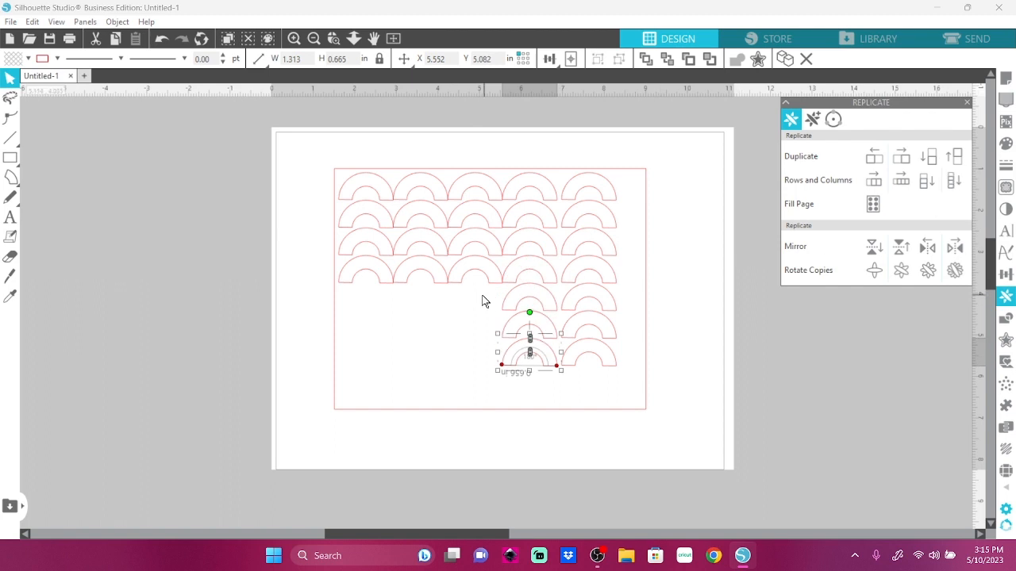
click(477, 270)
click(952, 182)
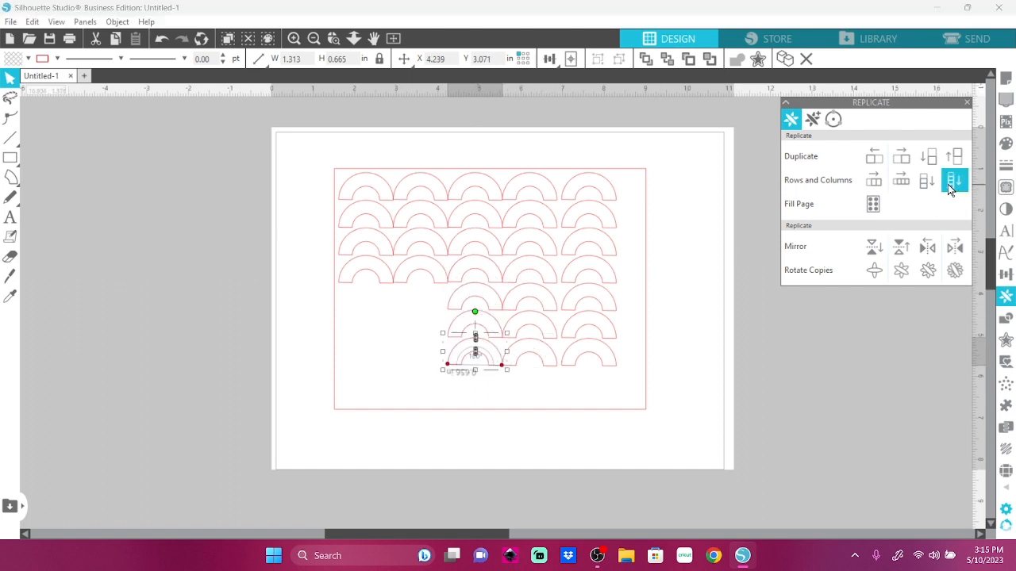
click(422, 274)
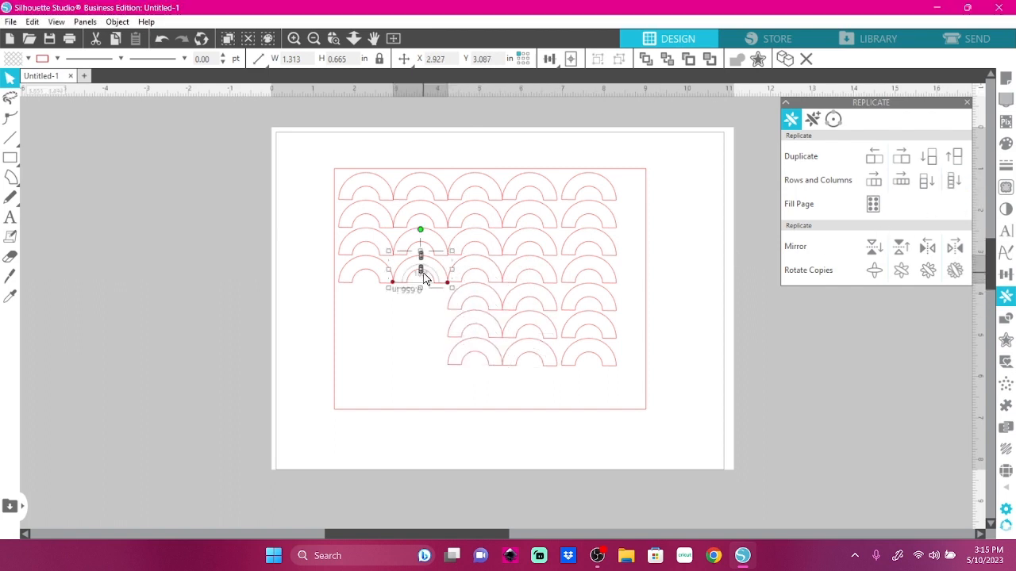
click(954, 181)
click(369, 274)
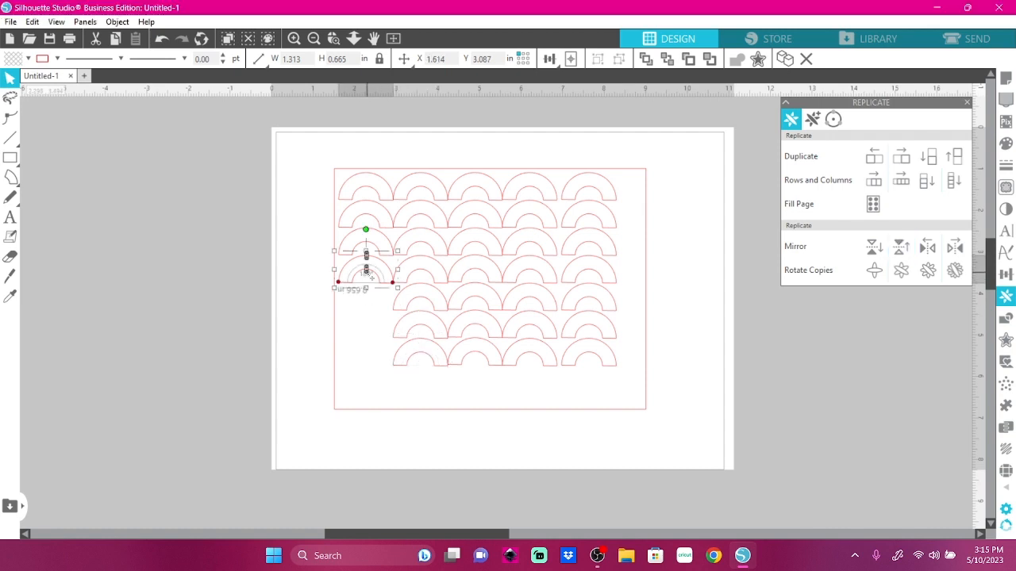
click(951, 182)
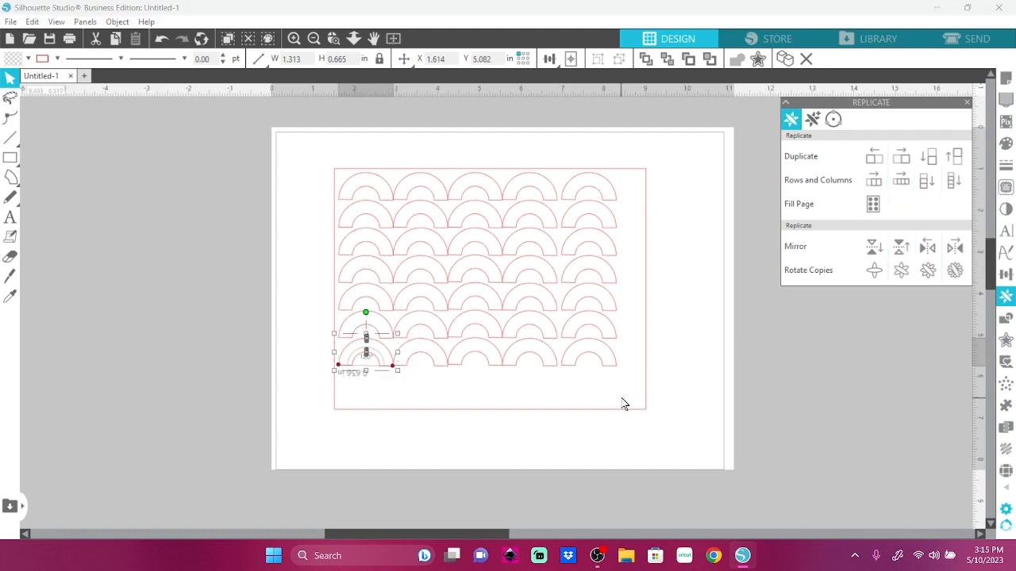
Step: Duplicate the lowest arc of the first column below, and duplicate that copy rightward four times to form an eighth row
click(928, 159)
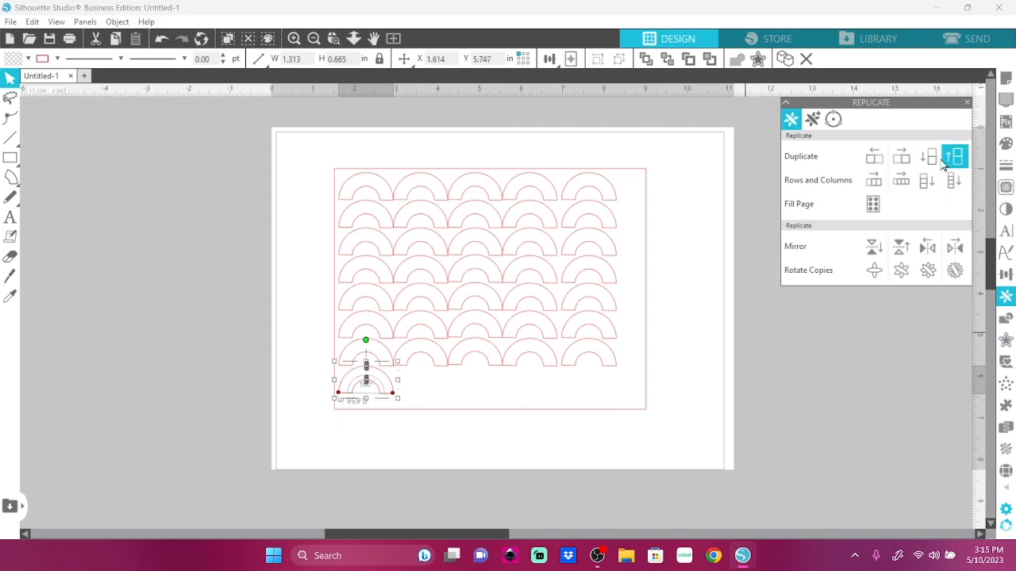
click(899, 158)
click(899, 158)
click(900, 161)
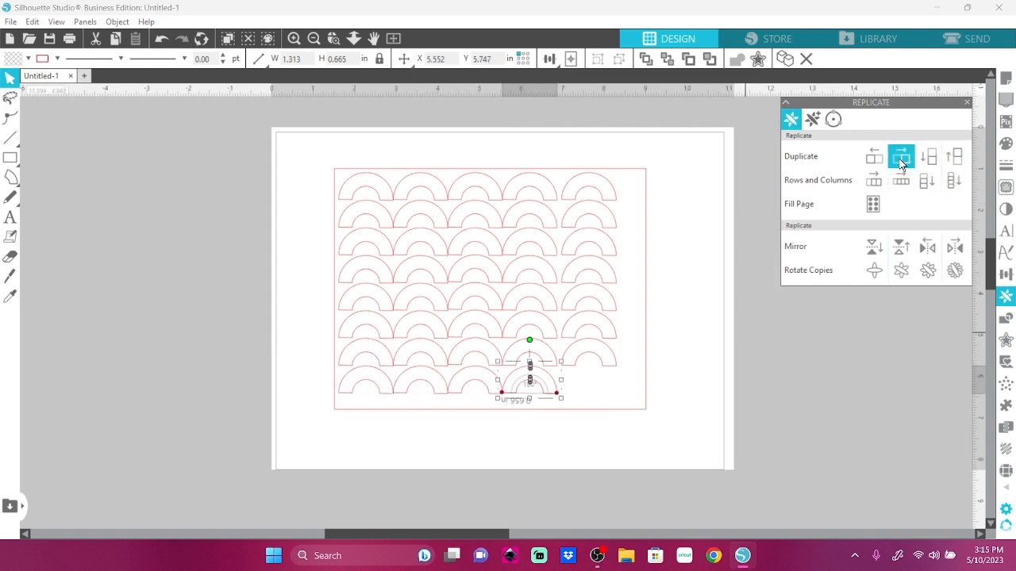
click(901, 163)
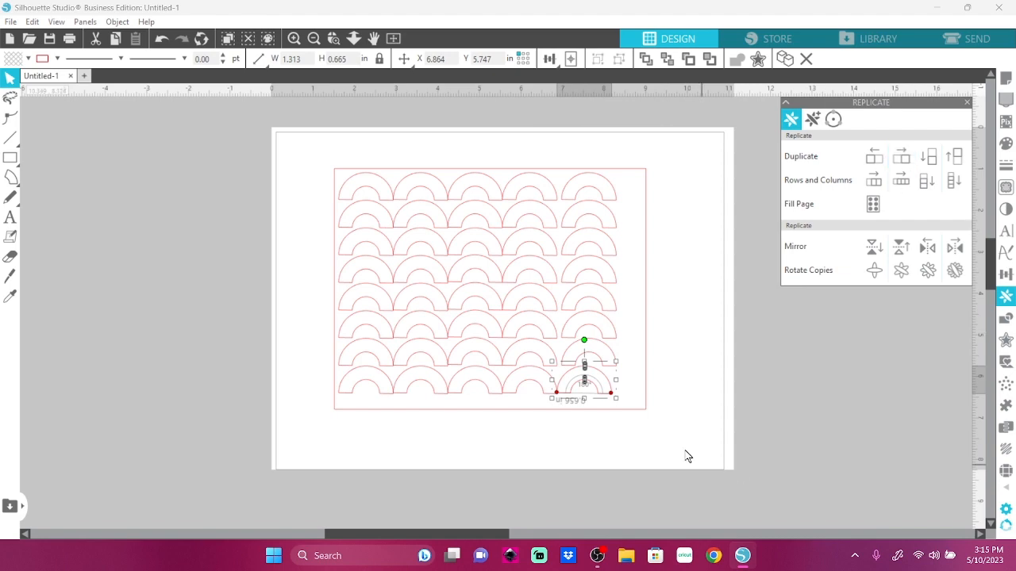
Step: Shrink the rectangle to about 7.11 × 5.49 in around the arcs and move it off the page to the left
key(ctrl+a)
drag(649, 412, 626, 410)
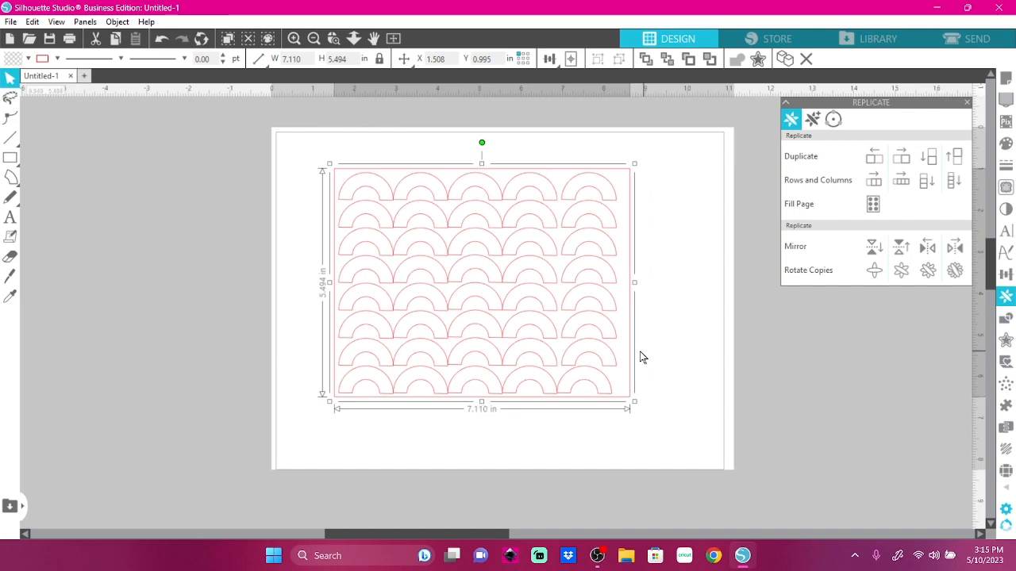
drag(632, 353, 264, 341)
Step: Select all the arcs on the page and convert them to paths
drag(335, 142, 639, 410)
click(118, 22)
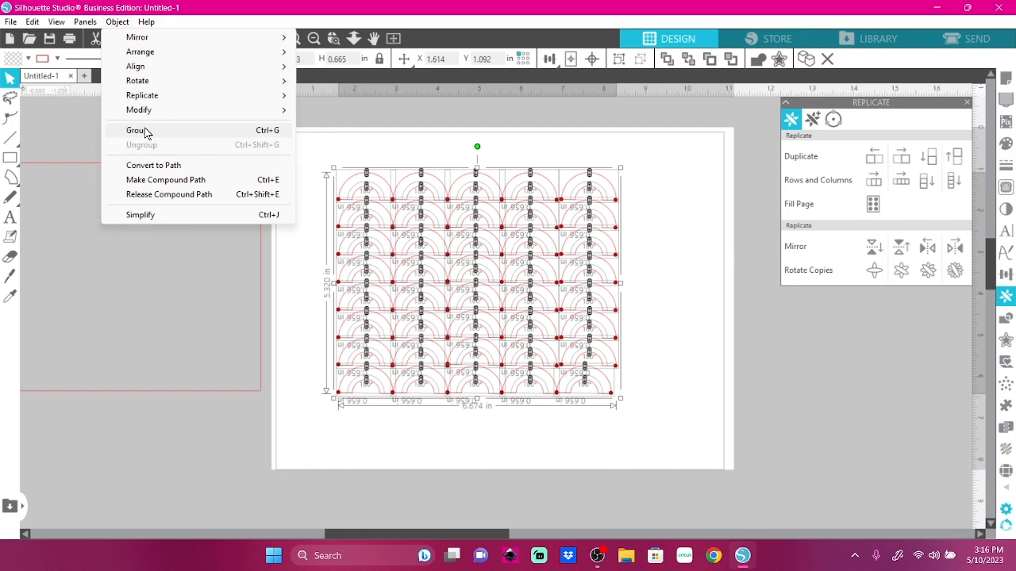
click(147, 168)
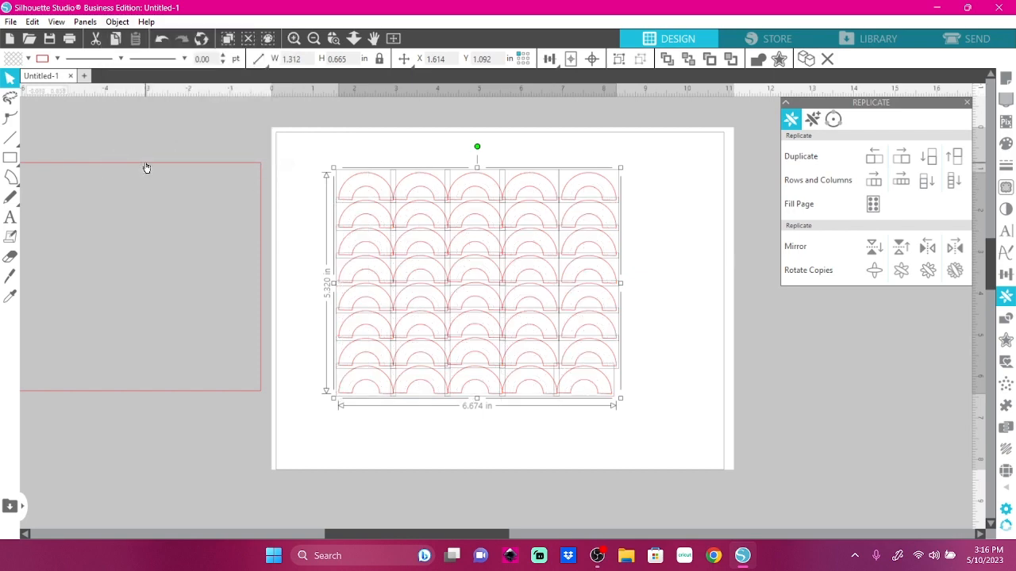
Step: Try to weld the selected arcs together
click(116, 22)
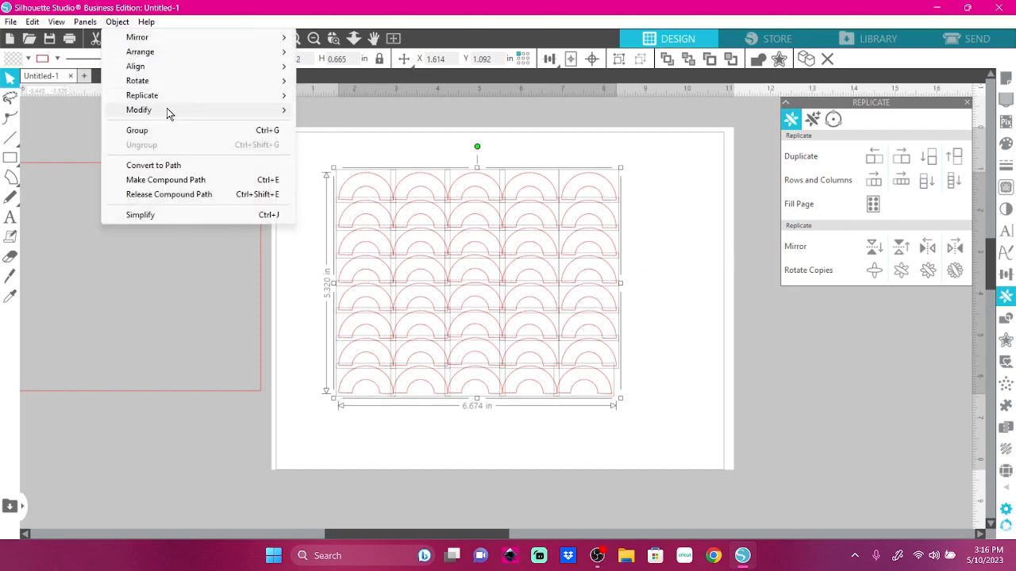
mouse_move(236, 111)
click(322, 108)
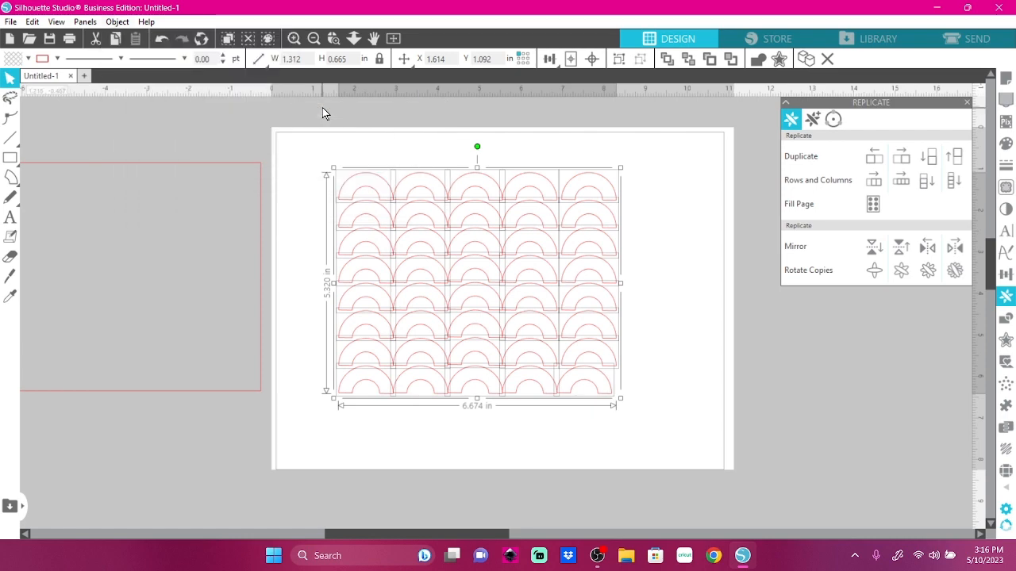
Step: Group all the selected arcs and try Weld on the group
click(117, 22)
mouse_move(211, 114)
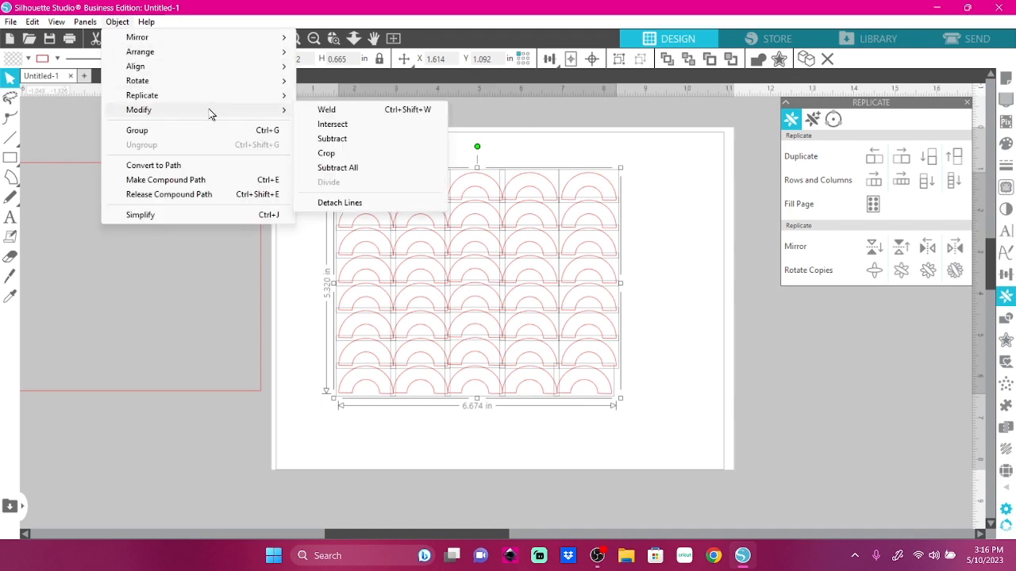
click(137, 131)
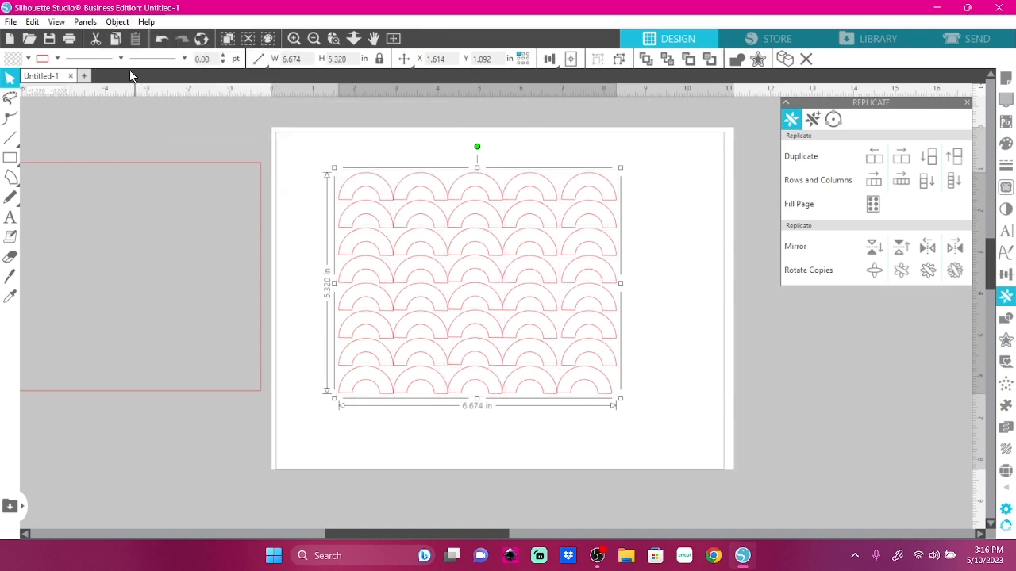
click(119, 24)
mouse_move(281, 114)
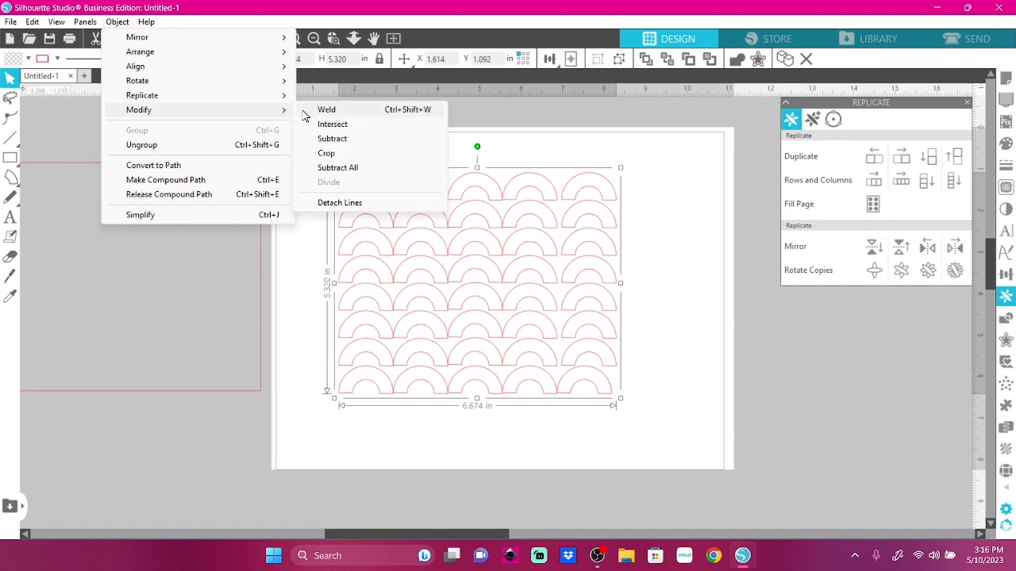
click(313, 110)
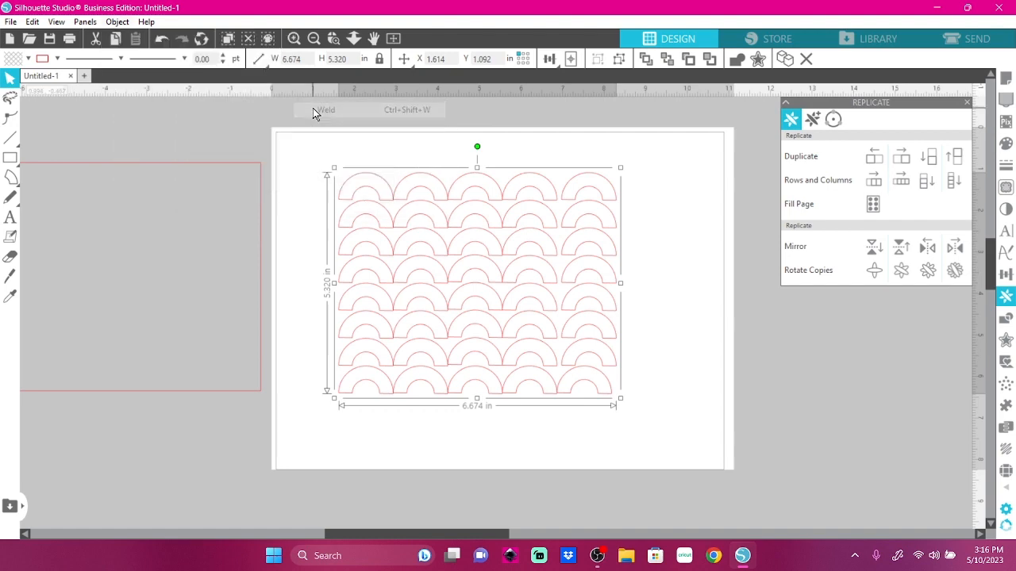
Step: Make all the arcs a single compound path and shift the pattern slightly on the page
click(119, 24)
mouse_move(234, 100)
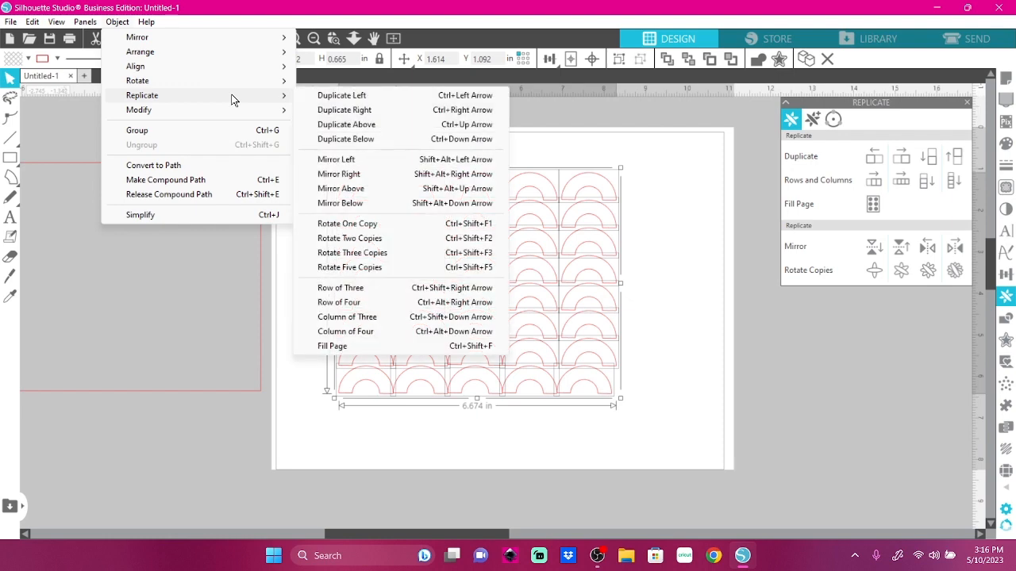
mouse_move(251, 113)
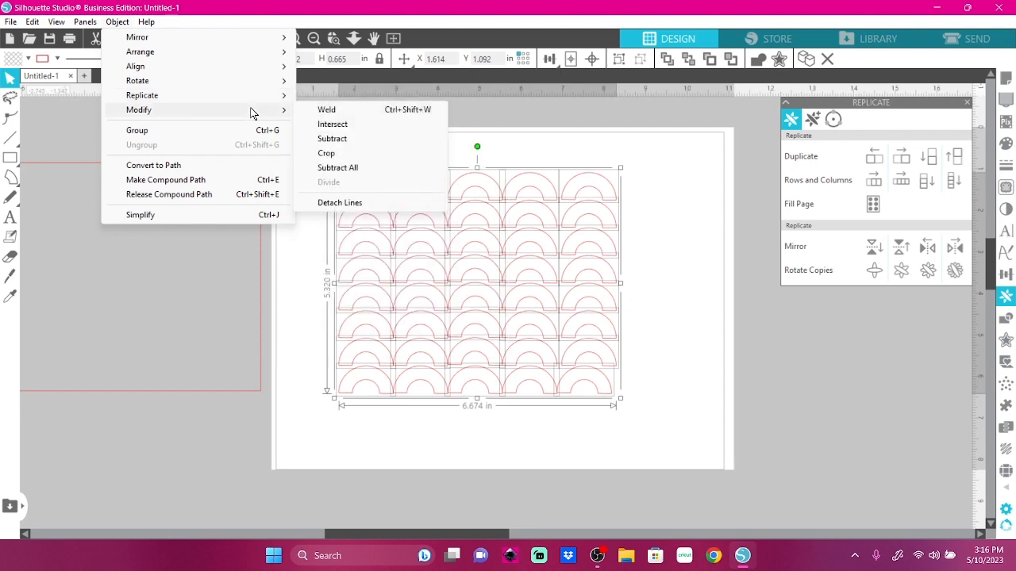
click(194, 179)
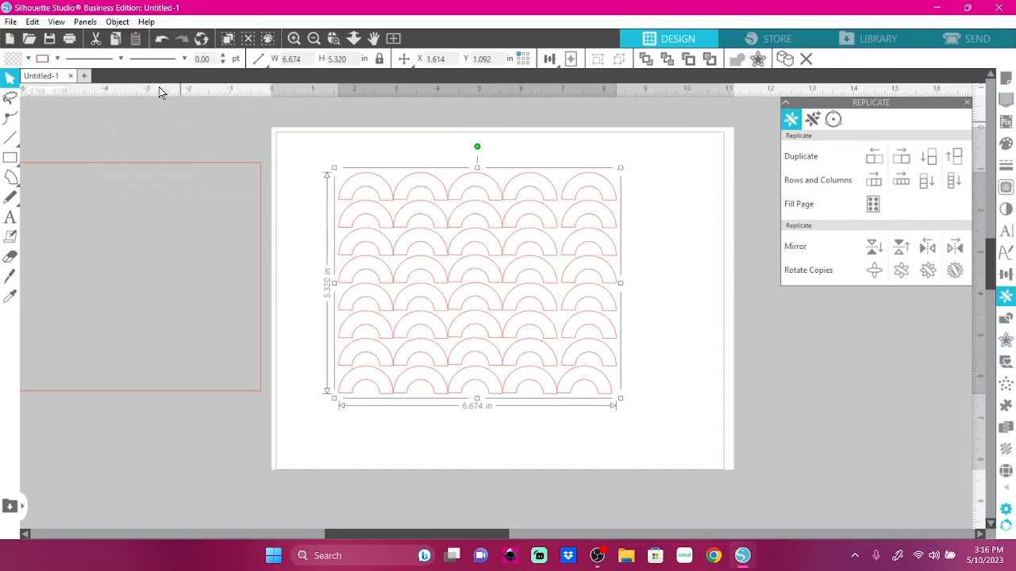
click(687, 301)
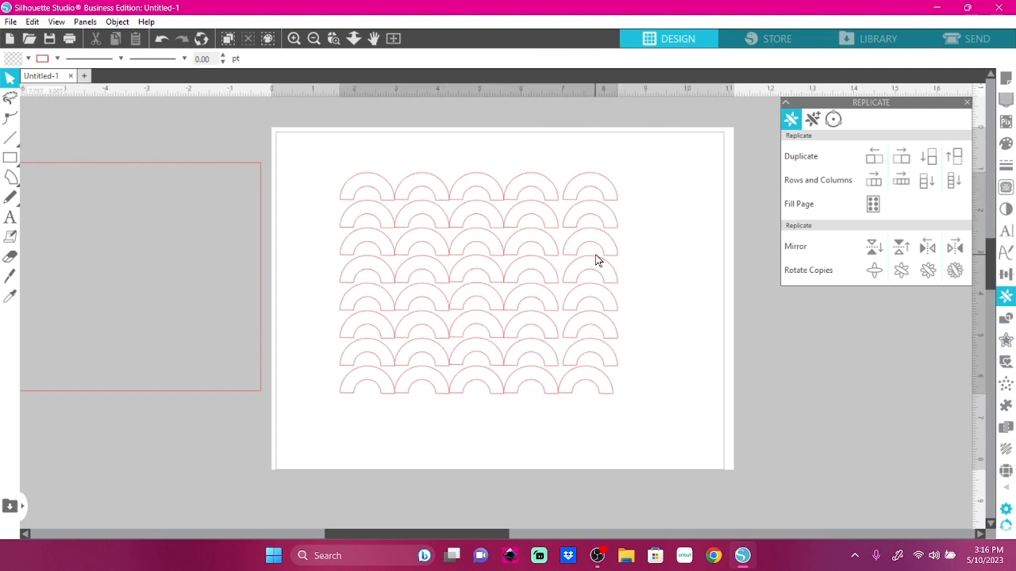
mouse_move(596, 261)
mouse_down()
mouse_move(609, 260)
mouse_move(590, 257)
mouse_move(601, 261)
mouse_up()
click(255, 308)
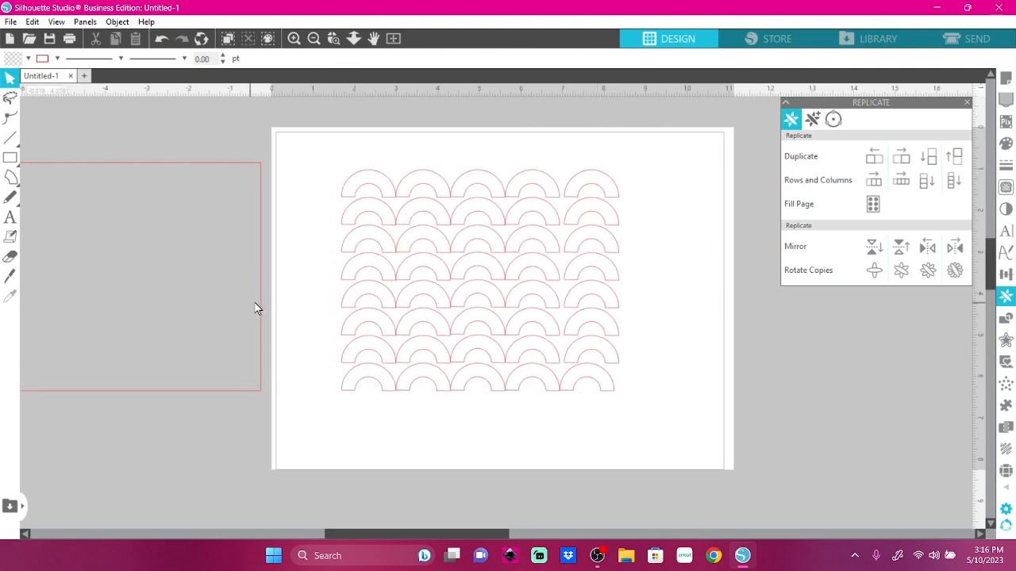
Step: Move the landscape rectangle over the arc pattern so it surrounds all the arcs, and fill it with black
drag(263, 312, 626, 317)
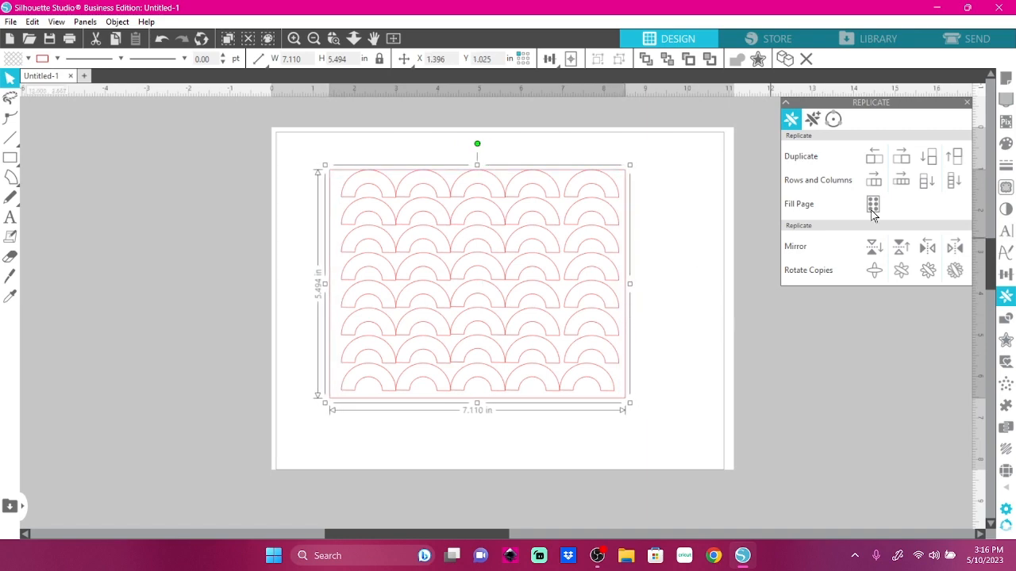
click(1005, 144)
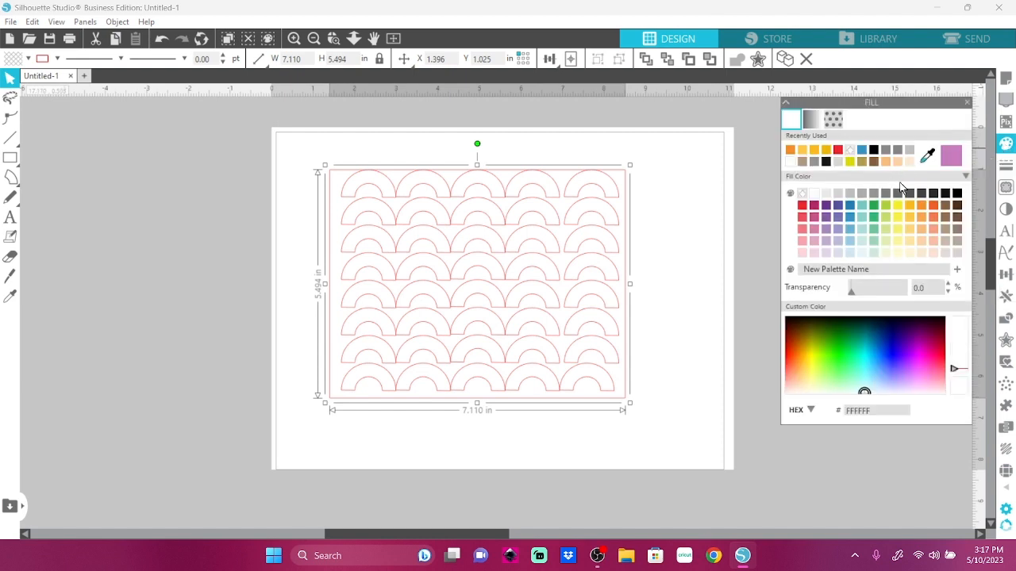
click(874, 151)
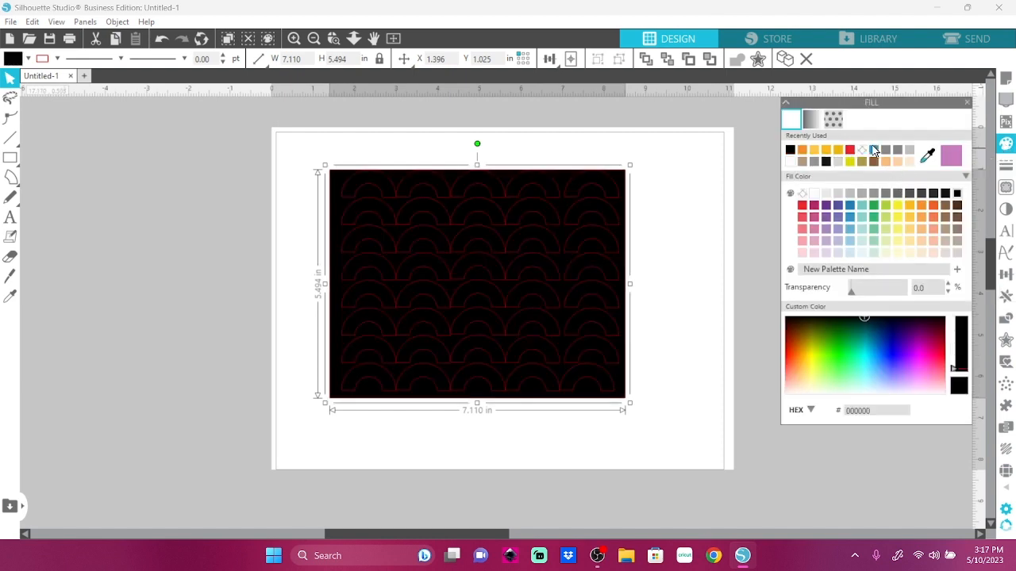
click(674, 240)
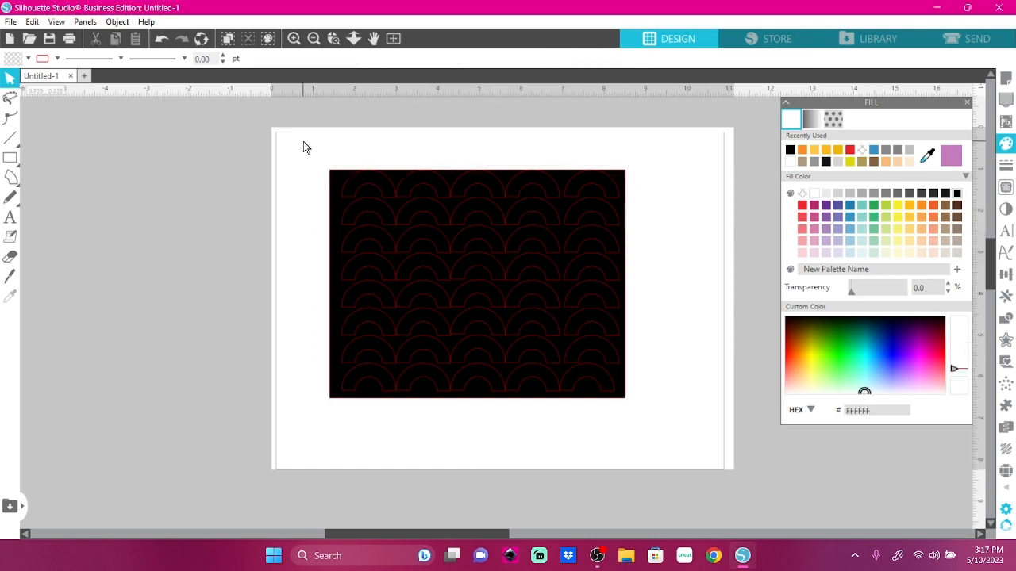
Step: Try subtracting the arc pattern from the black rectangle, and undo the subtraction
drag(303, 142, 642, 424)
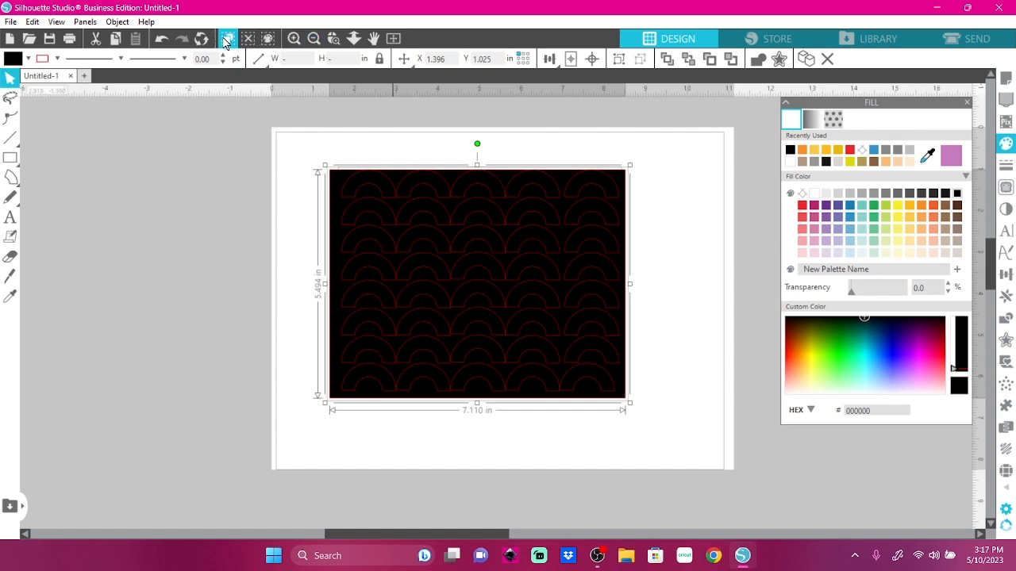
click(117, 22)
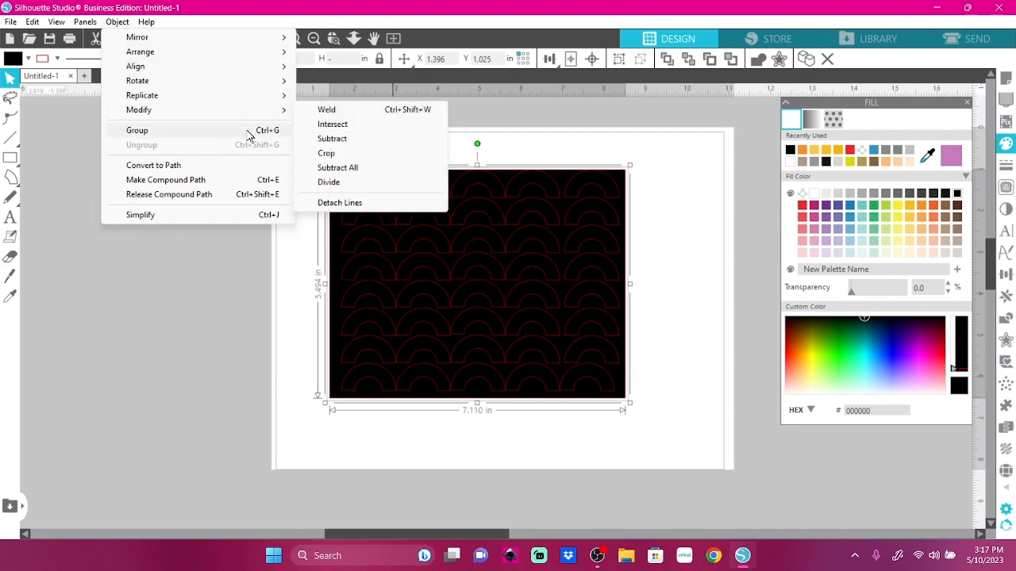
click(330, 139)
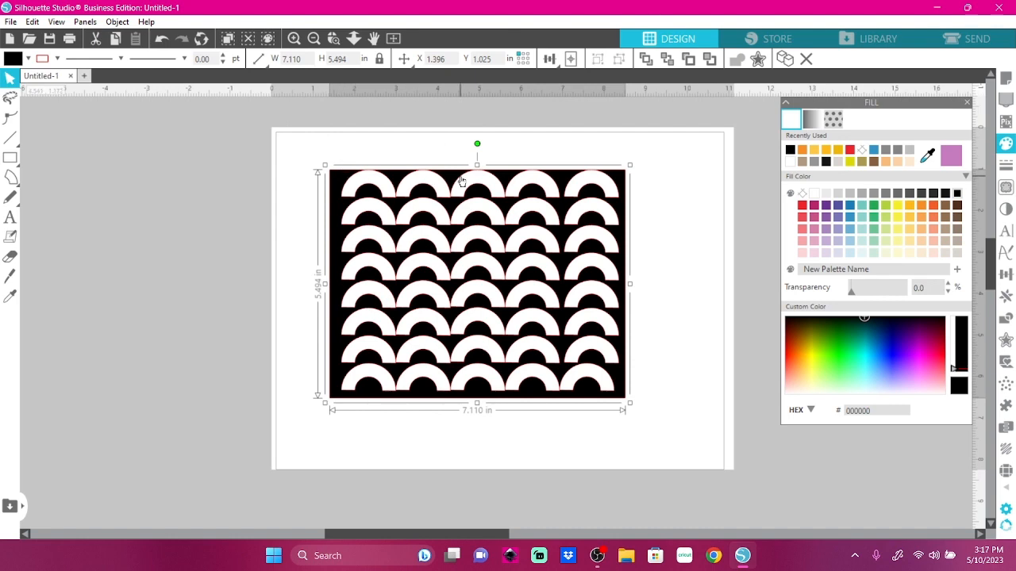
click(161, 42)
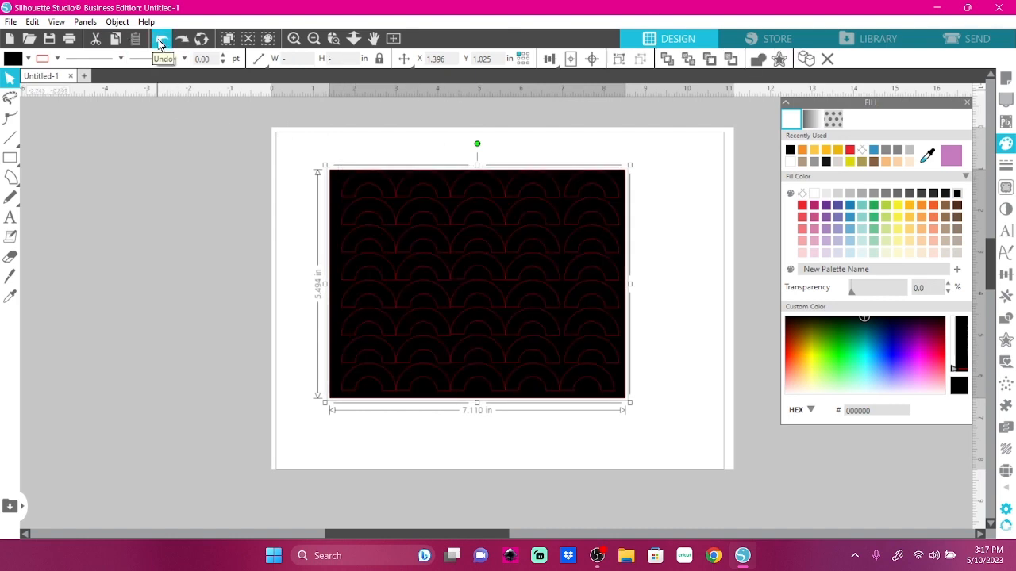
Step: Enlarge the black rectangle to about 7.492 by 6.003 in so it leaves a wider border around the arcs
click(306, 193)
click(432, 177)
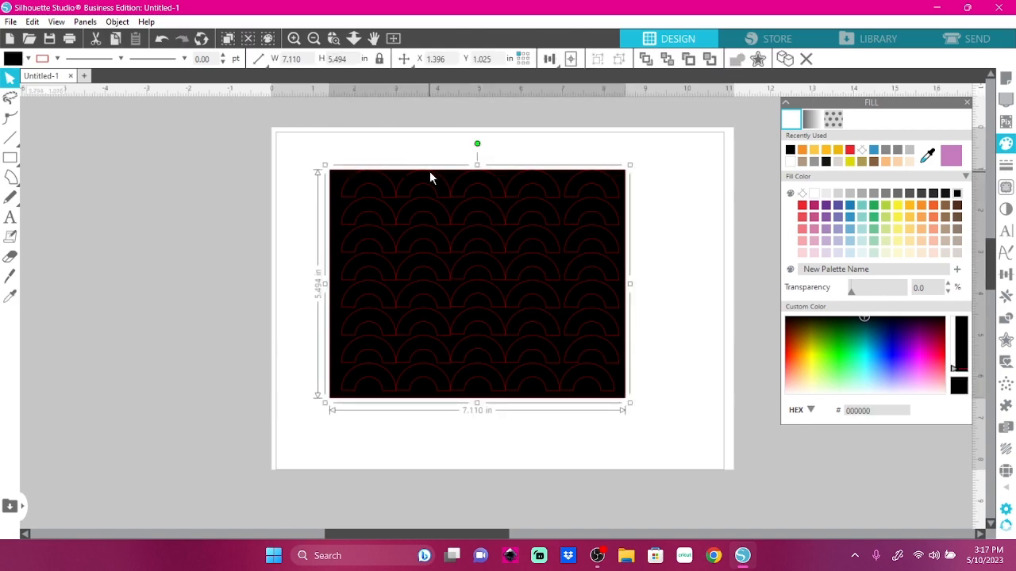
drag(476, 165, 472, 157)
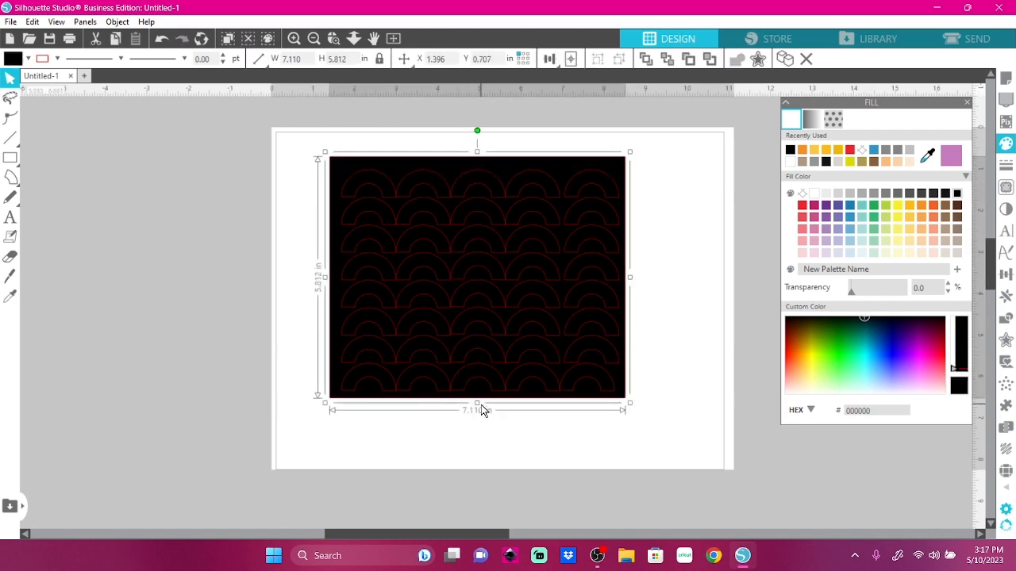
drag(478, 409, 478, 415)
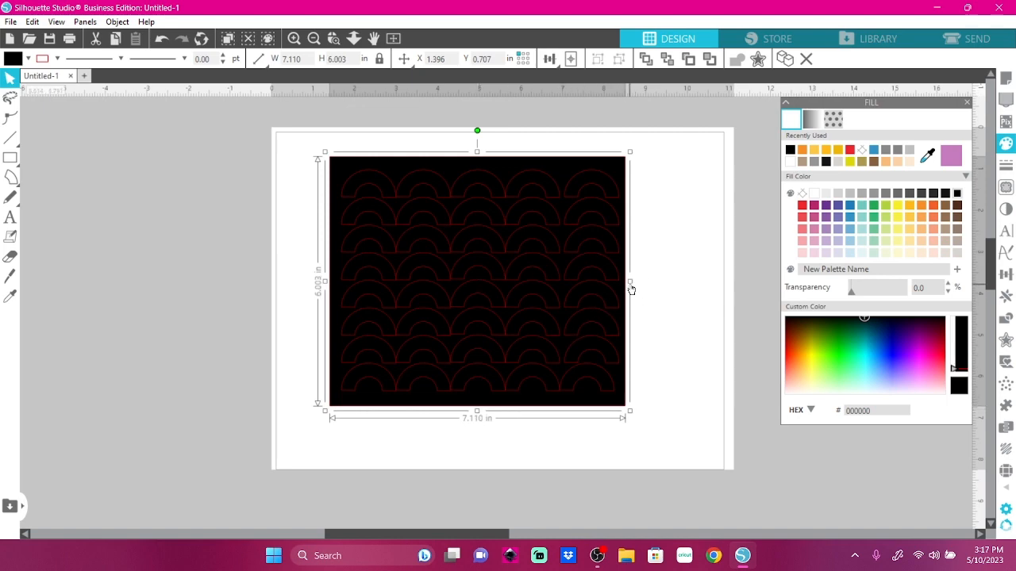
drag(631, 290, 650, 286)
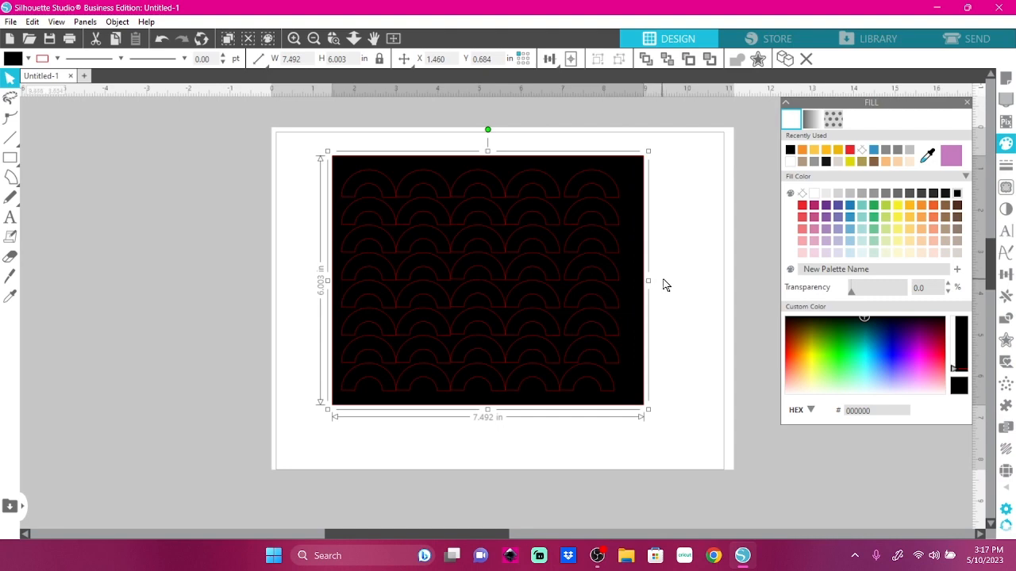
click(664, 286)
Step: Select the rectangle and the arc pattern together and align them with Align Center
click(227, 38)
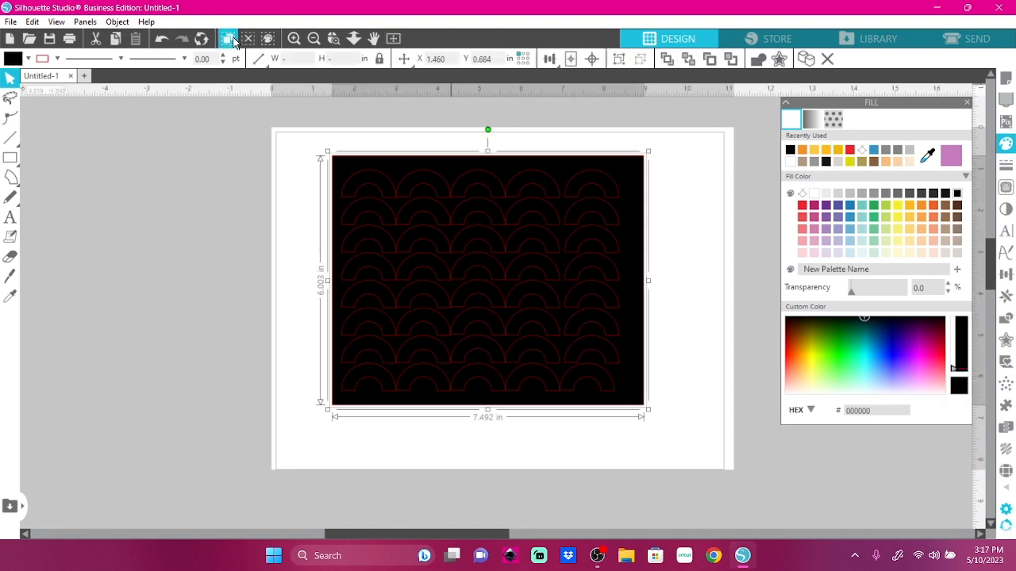
click(111, 21)
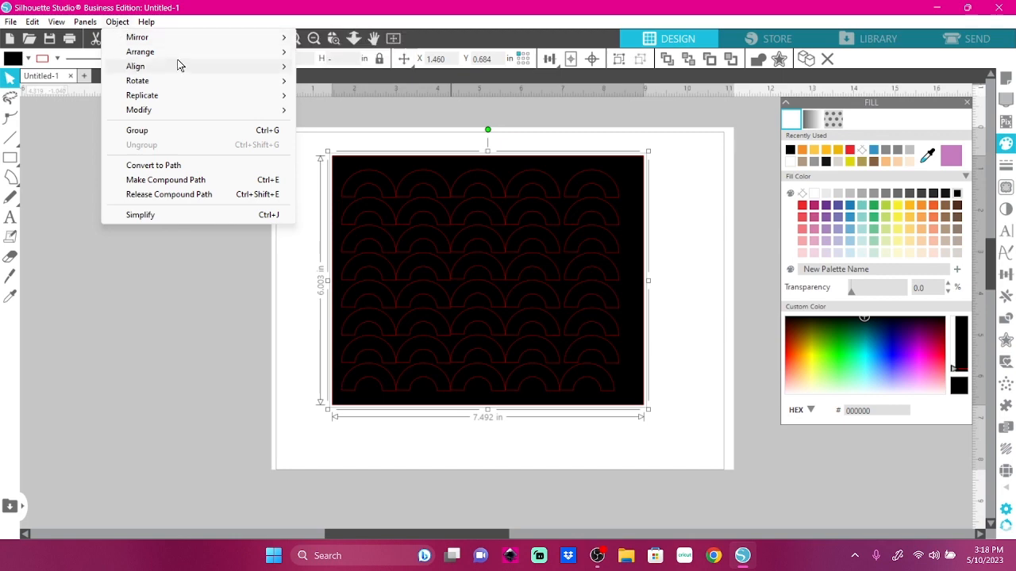
mouse_move(254, 67)
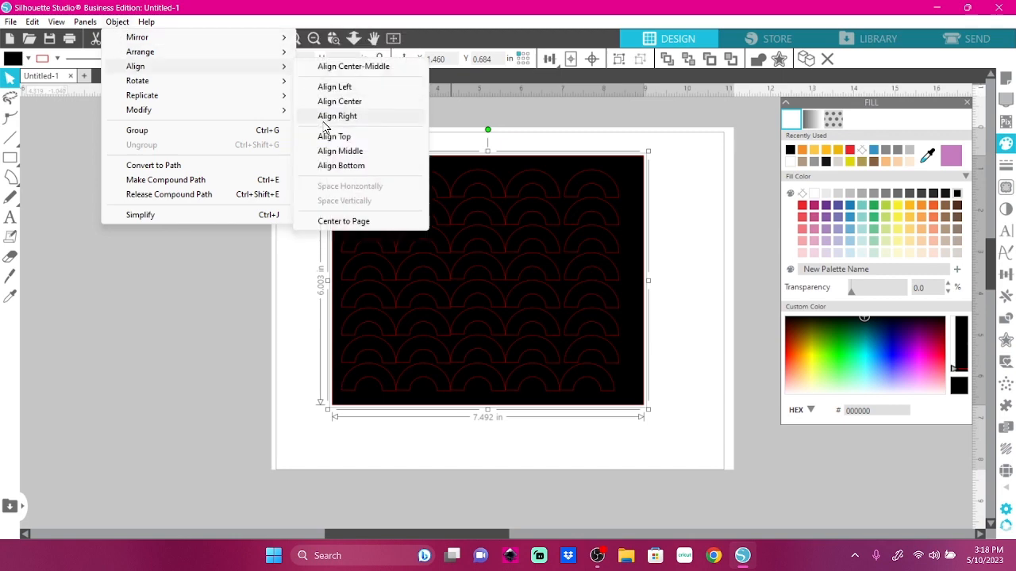
click(334, 102)
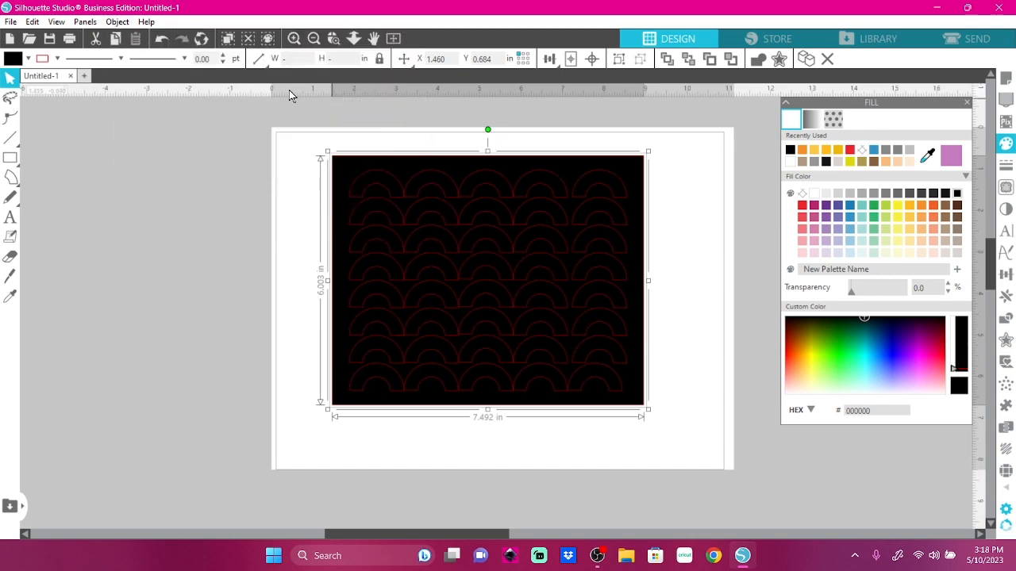
Step: Subtract the arc pattern from the black rectangle and shift the cut-out stencil slightly on the page
click(117, 22)
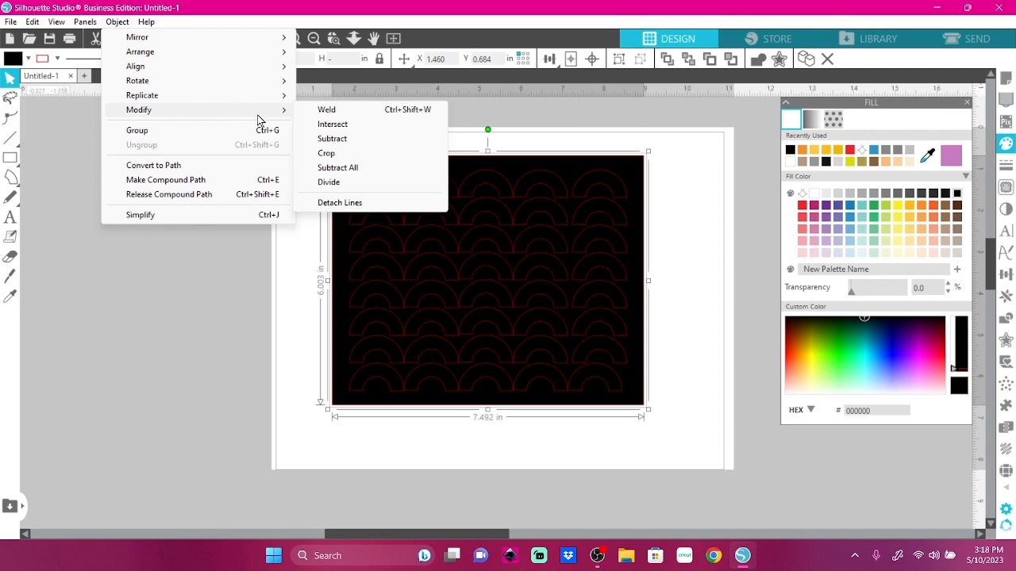
click(322, 140)
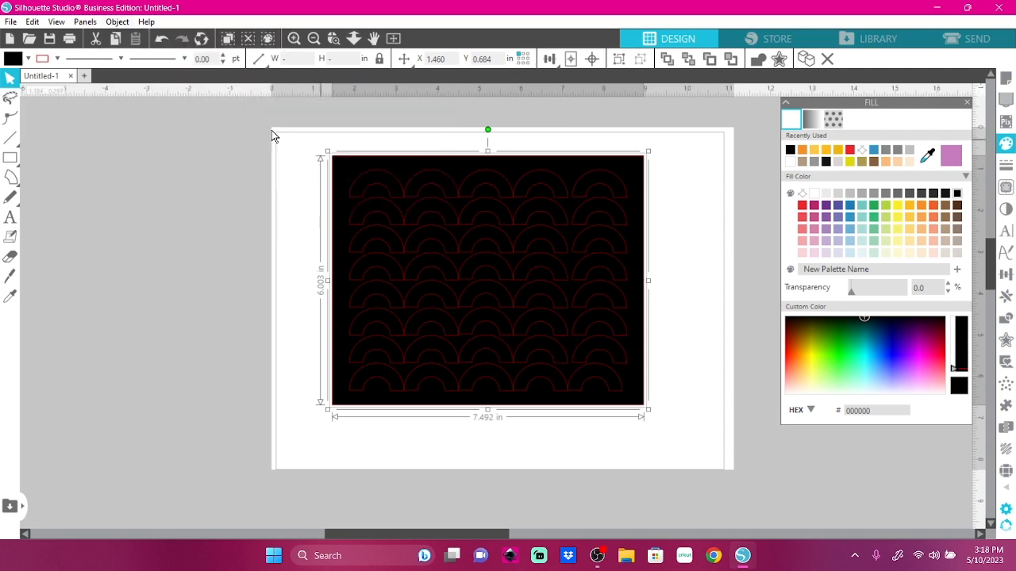
click(662, 373)
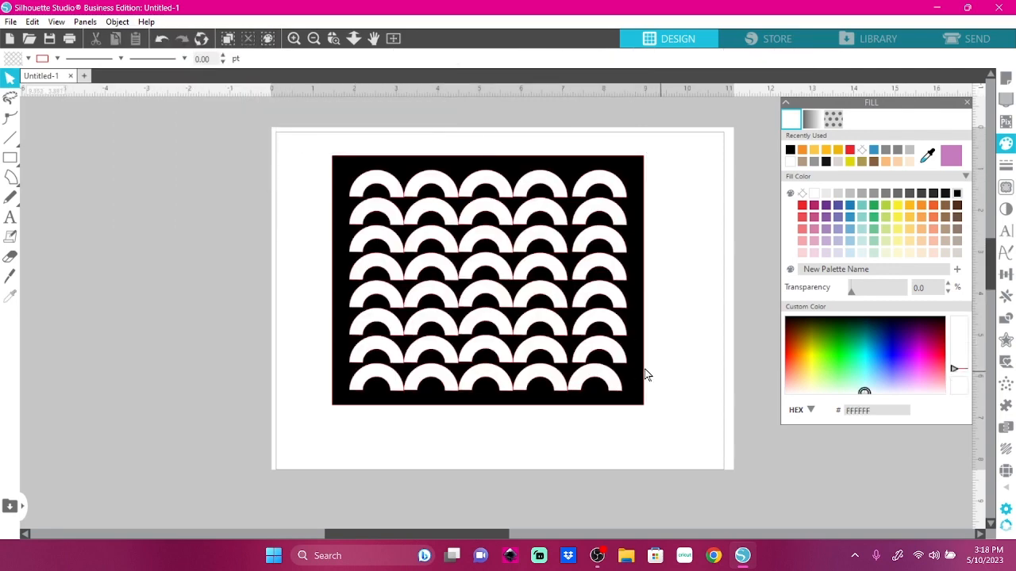
click(412, 234)
mouse_move(413, 236)
mouse_down()
mouse_move(267, 236)
mouse_move(407, 244)
mouse_up()
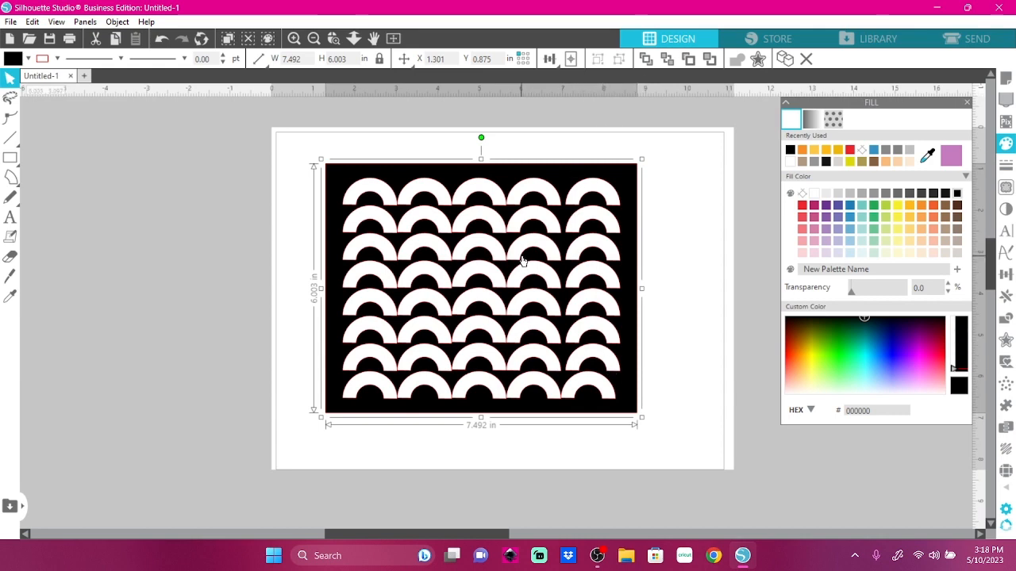
Step: Save the stencil to the hard drive as an SVG file named "arch stencil" in the SVG's By ME folder
click(10, 22)
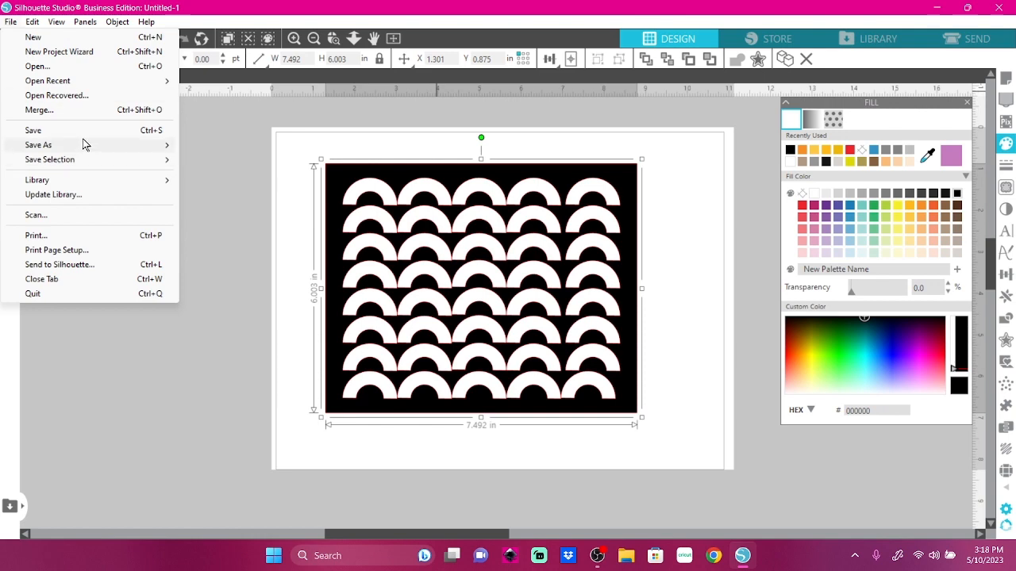
mouse_move(85, 145)
click(226, 144)
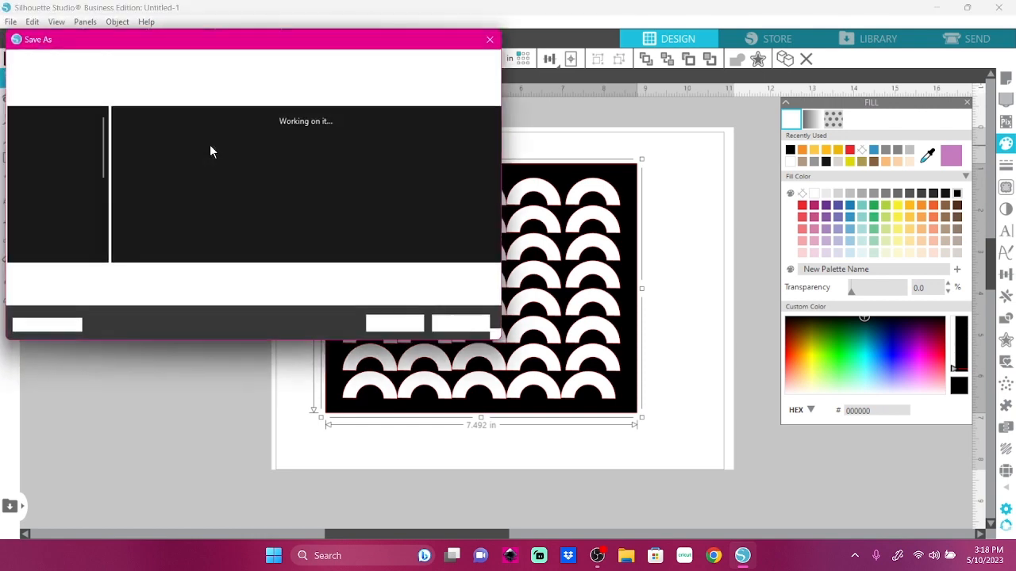
click(175, 295)
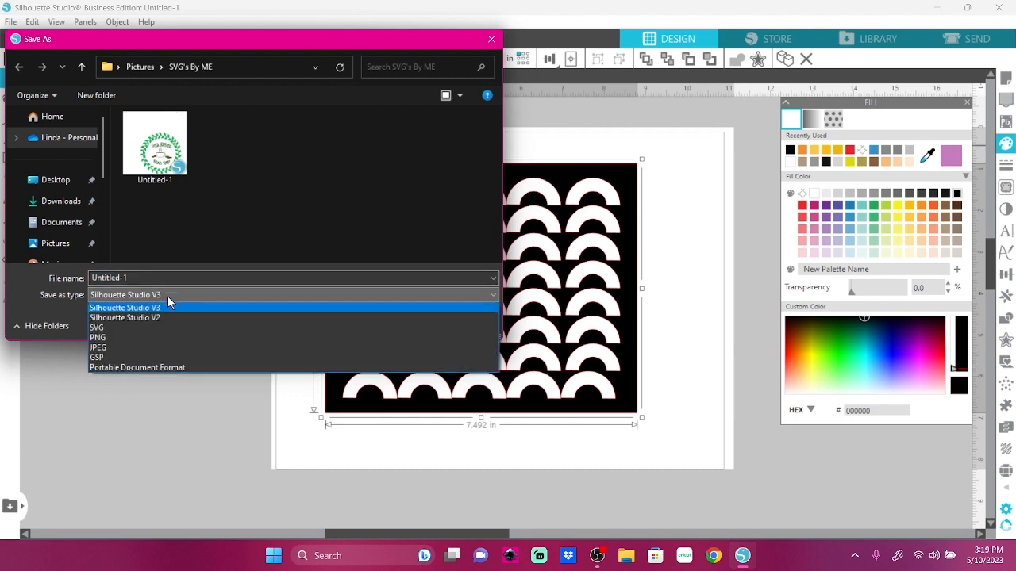
click(170, 326)
double_click(130, 278)
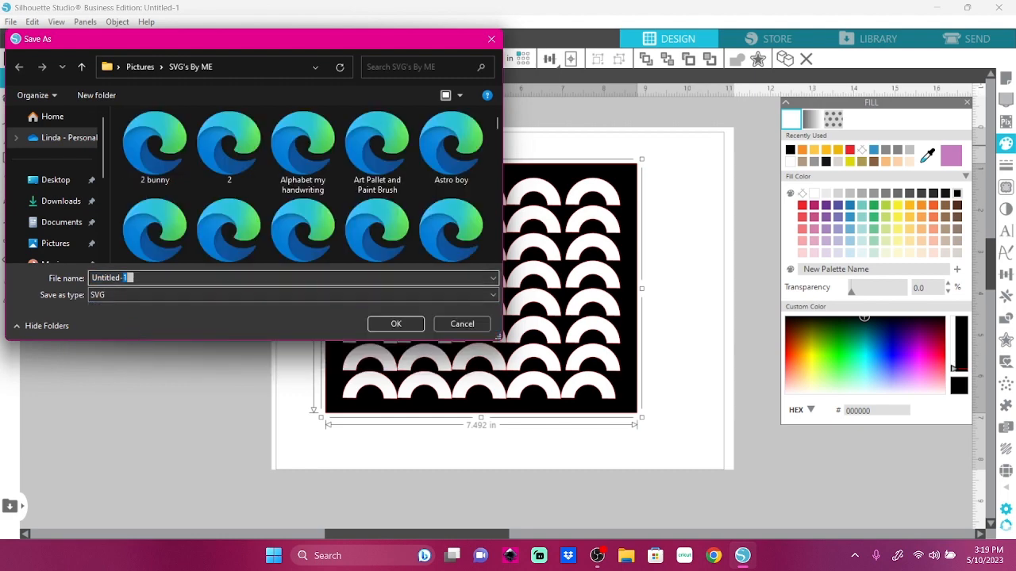
drag(129, 277, 93, 278)
key(BackSpace)
text(arch stencil)
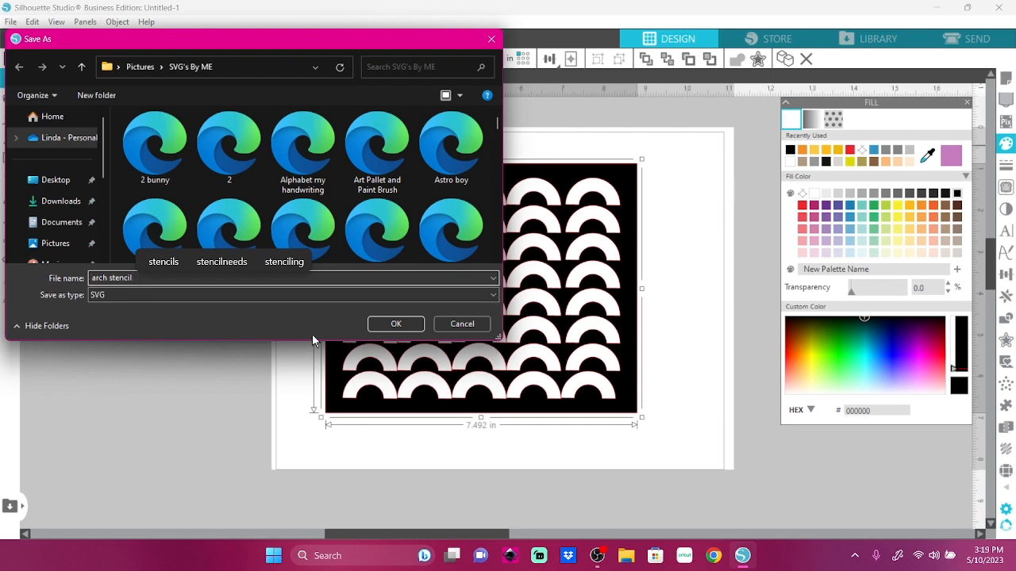
click(389, 327)
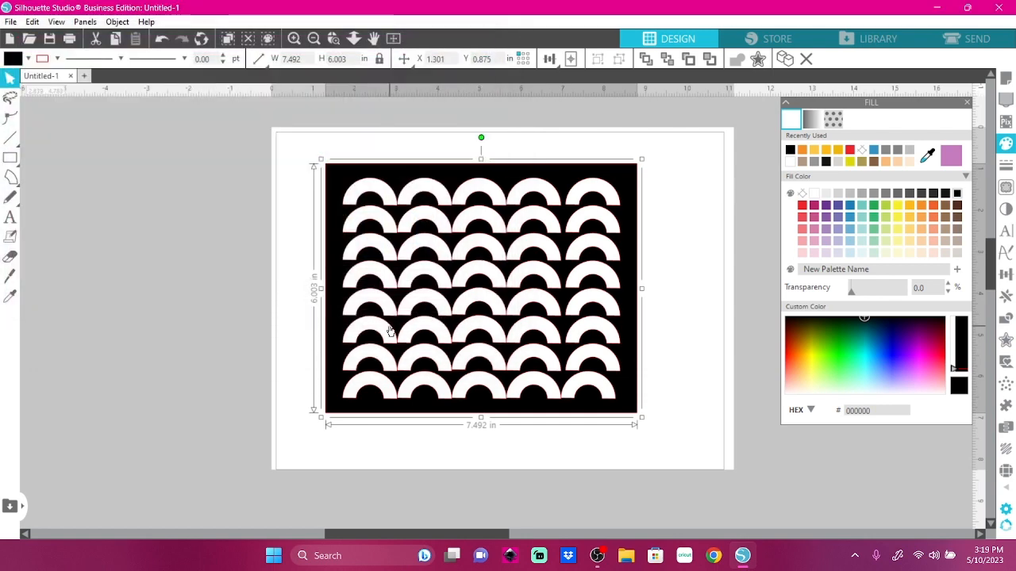
Step: Switch to Cricut Design Space and open a blank canvas
click(682, 556)
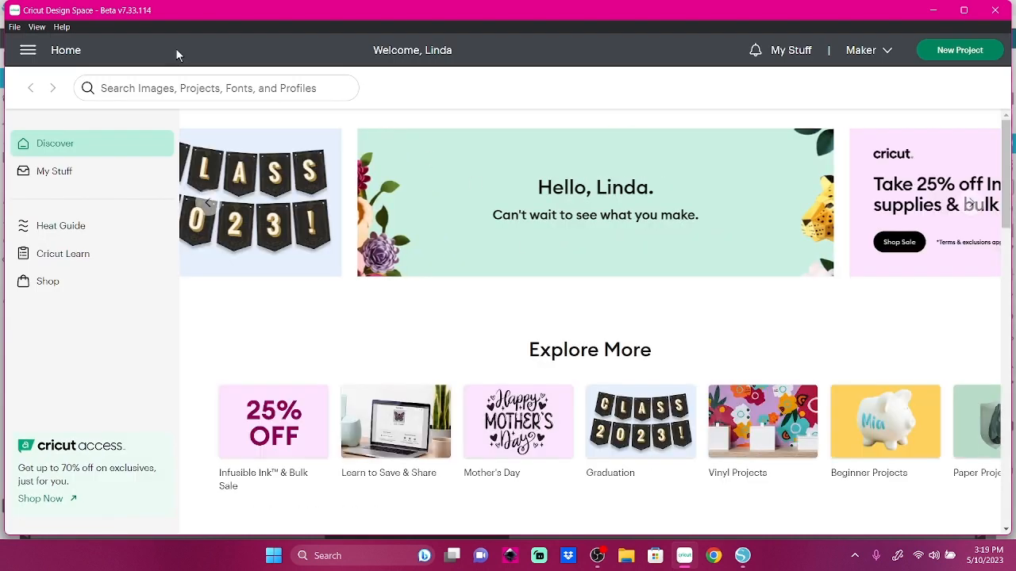
click(26, 51)
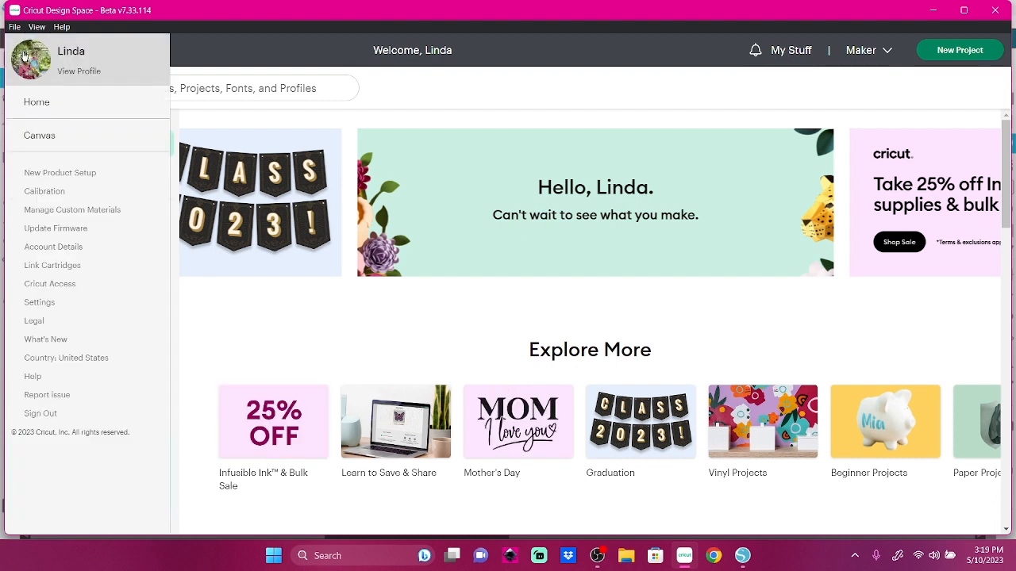
click(36, 137)
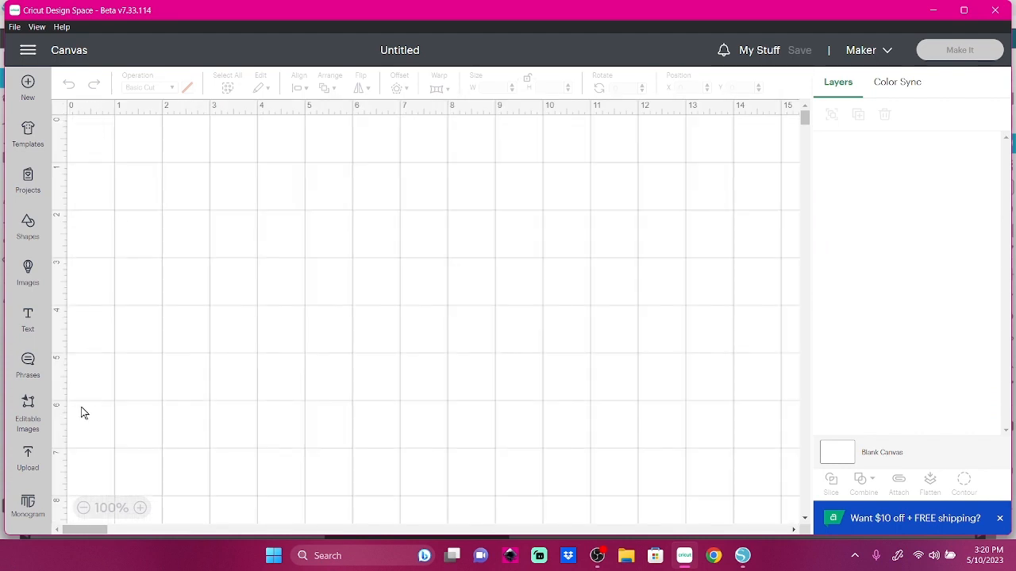
Step: Load the "arch stencil" file from the SVG's By ME folder in Pictures as a new image upload
click(28, 454)
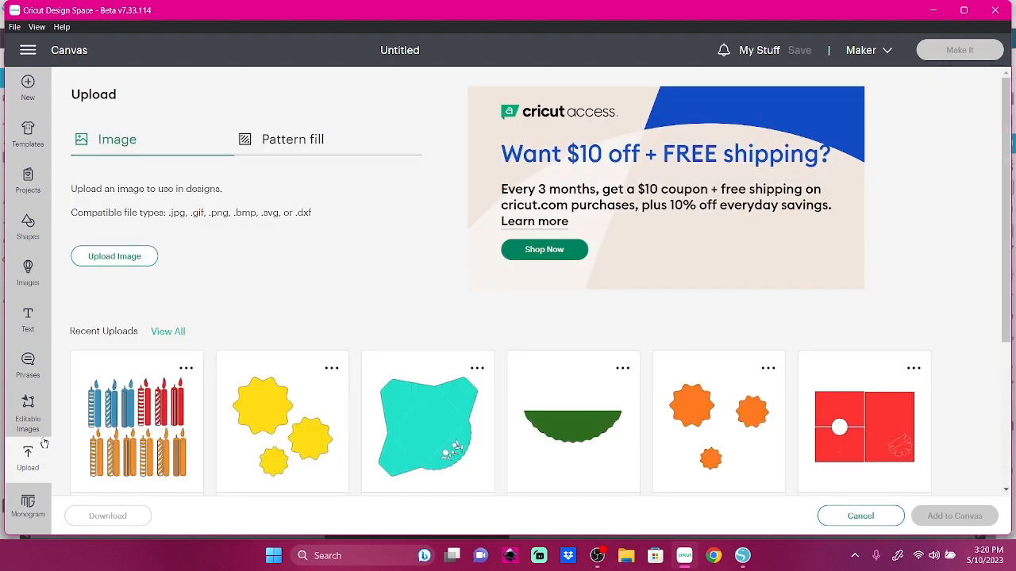
click(133, 258)
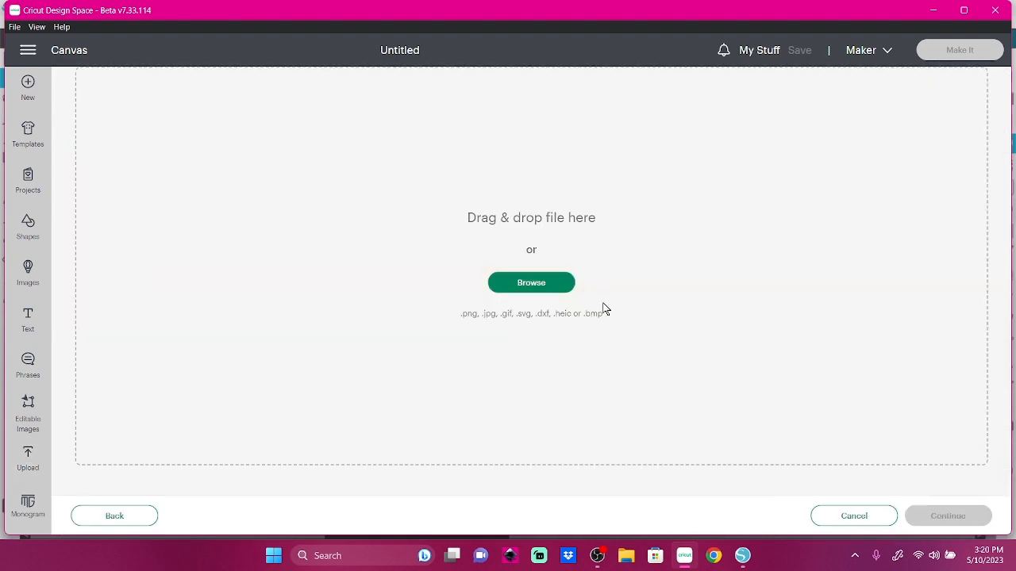
click(516, 288)
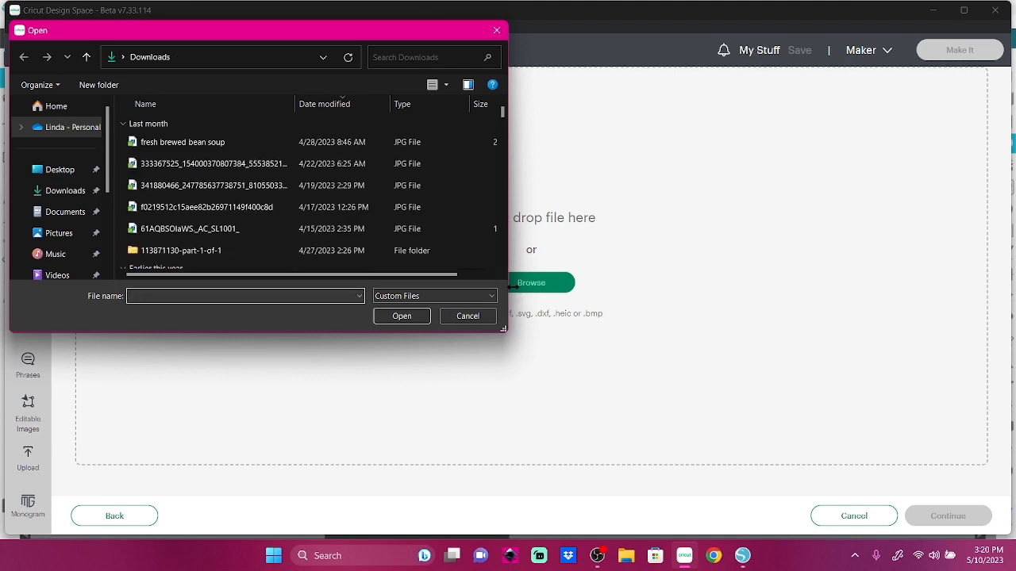
click(60, 232)
scroll(280, 186, down, 10)
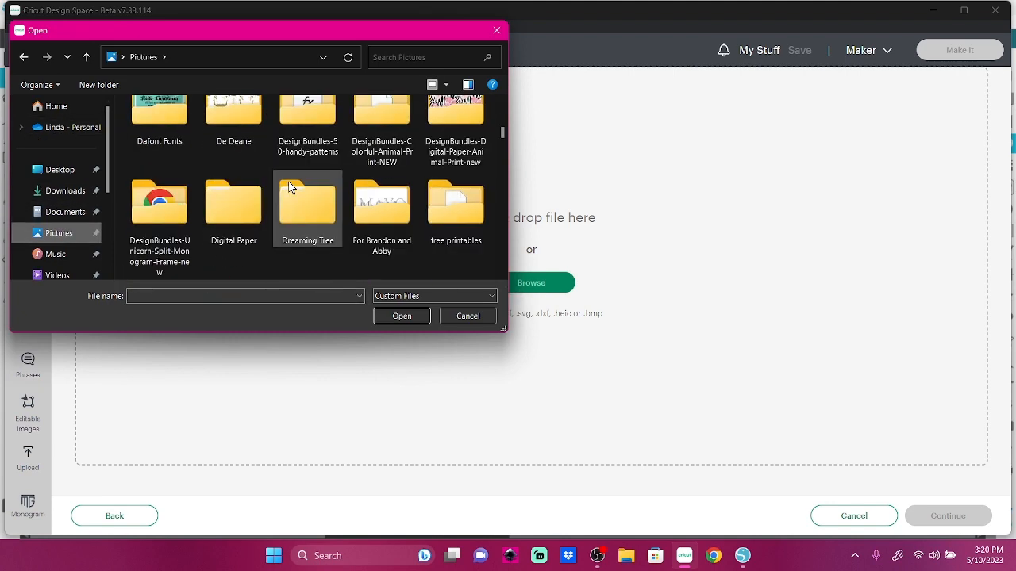
scroll(288, 186, down, 3)
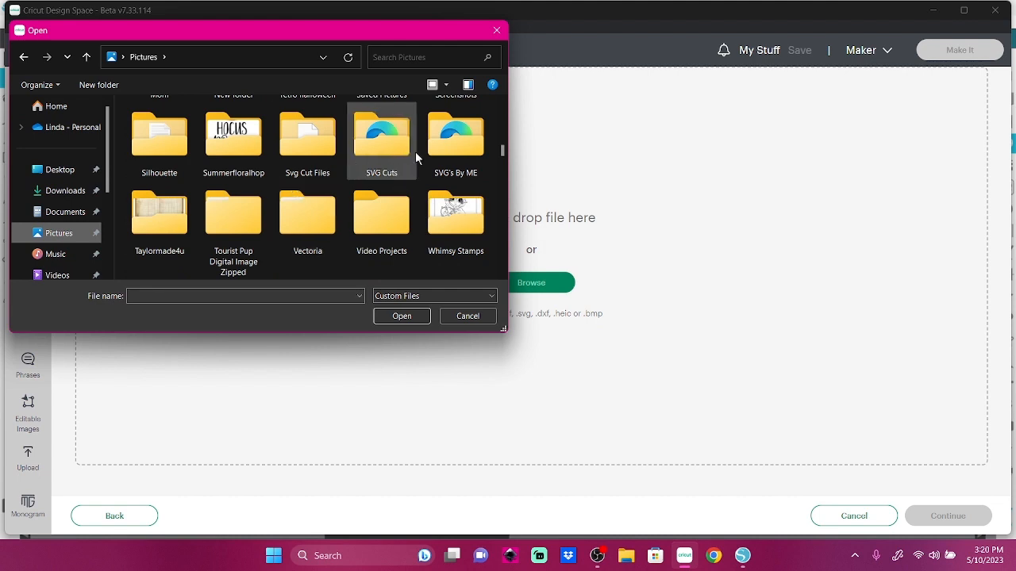
double_click(472, 147)
click(474, 153)
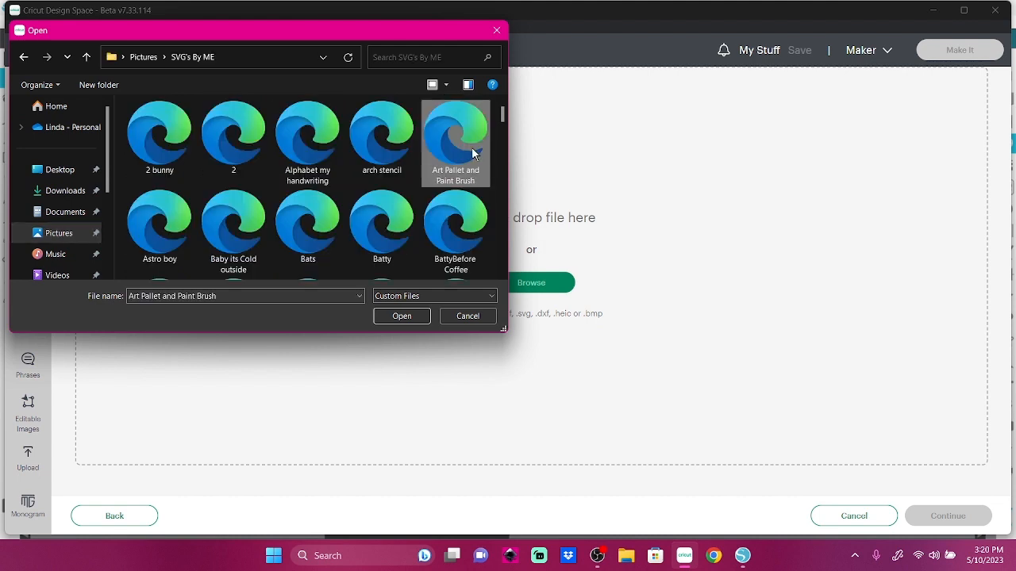
click(402, 142)
click(397, 316)
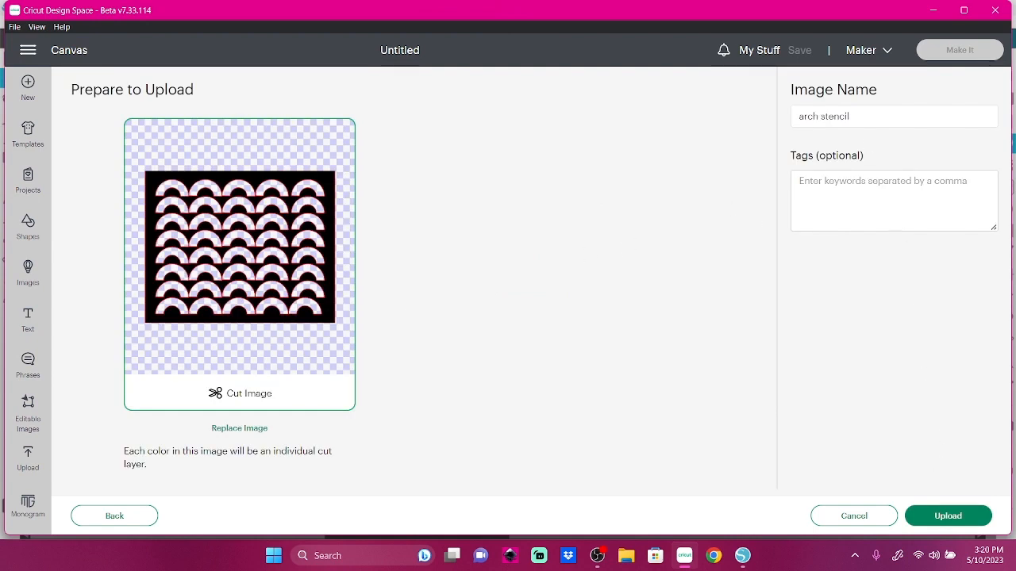
Step: Finish uploading the arch stencil, add it to the canvas and shift it slightly toward the canvas origin
click(941, 515)
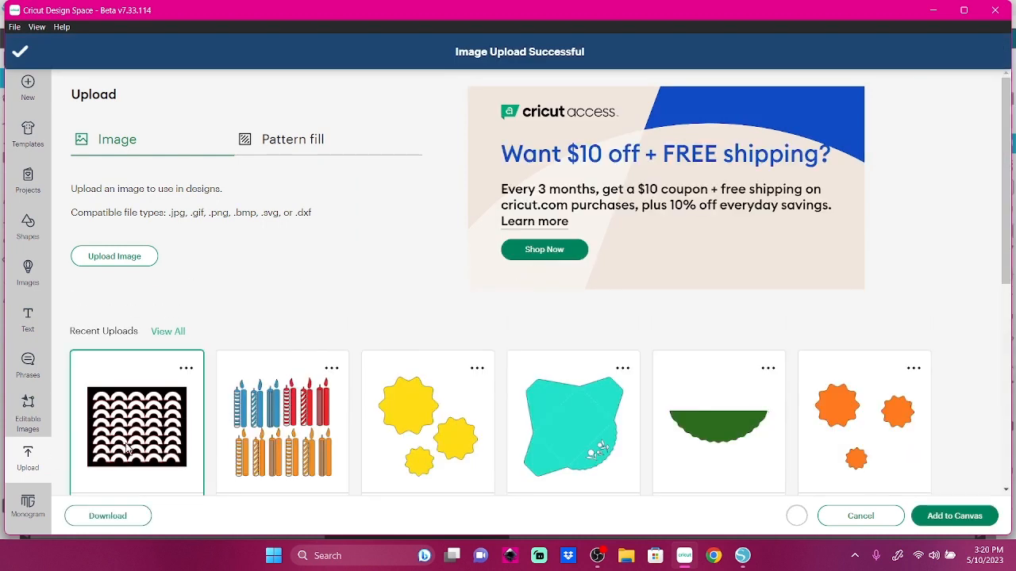
click(949, 517)
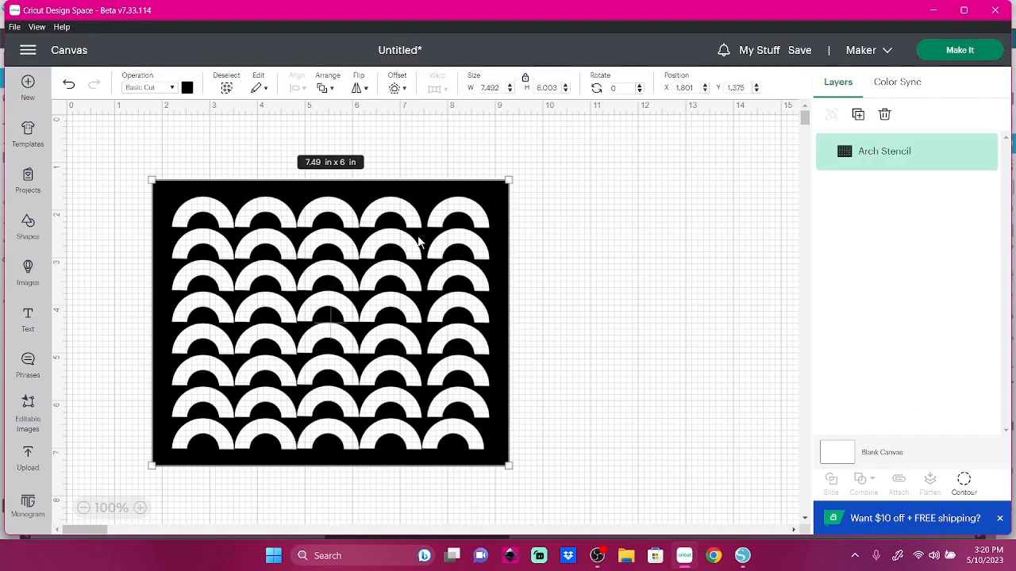
drag(419, 242, 388, 231)
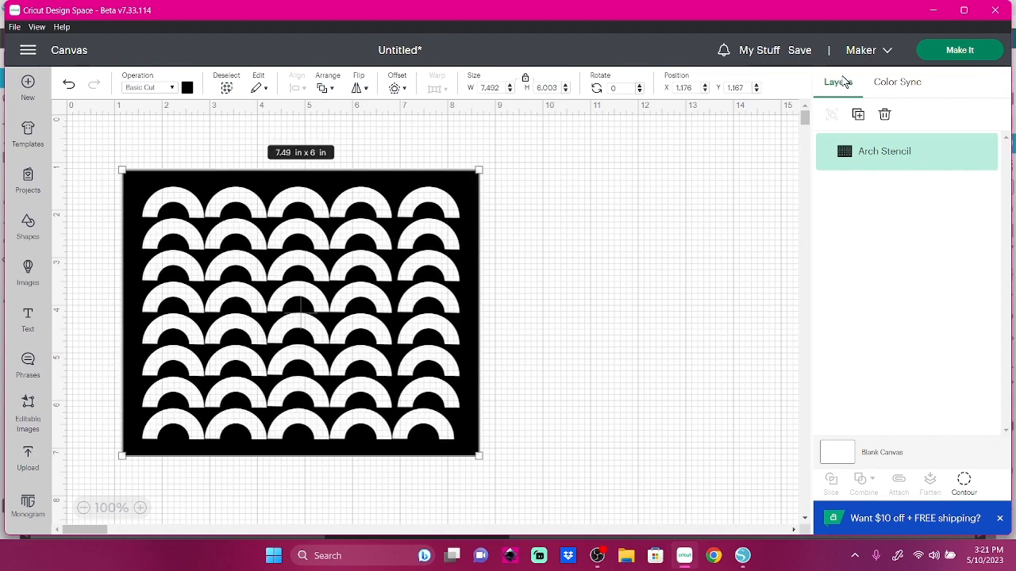
Step: Save the project with the title "Arch stencil by me"
click(800, 50)
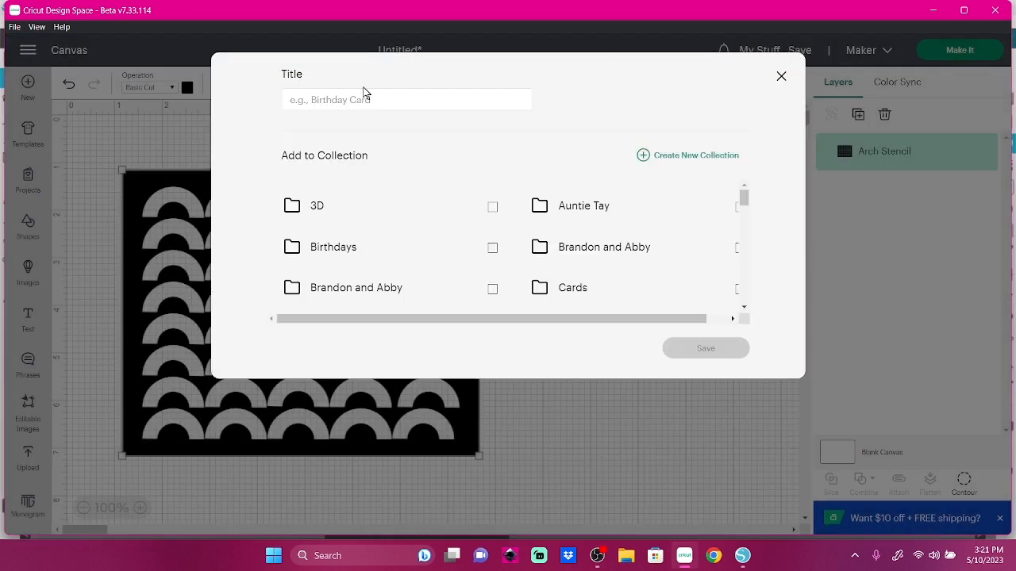
text(A)
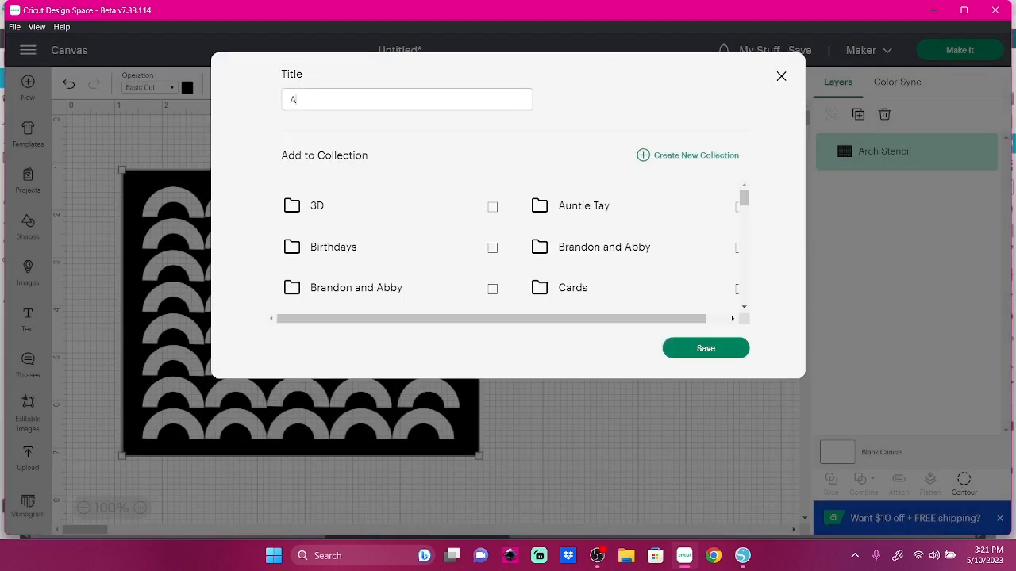
text(rch sten)
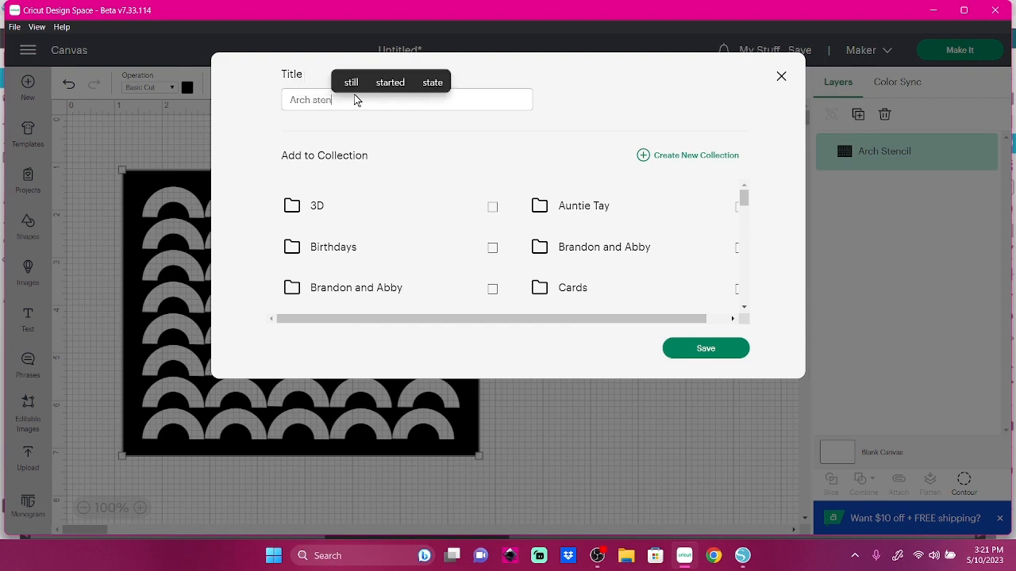
text(cil by me)
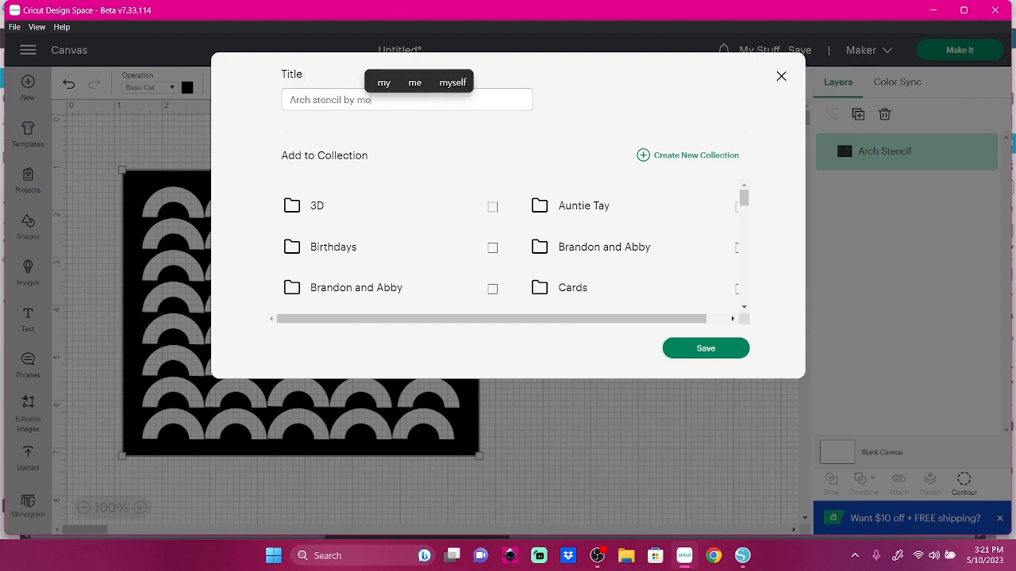
click(709, 352)
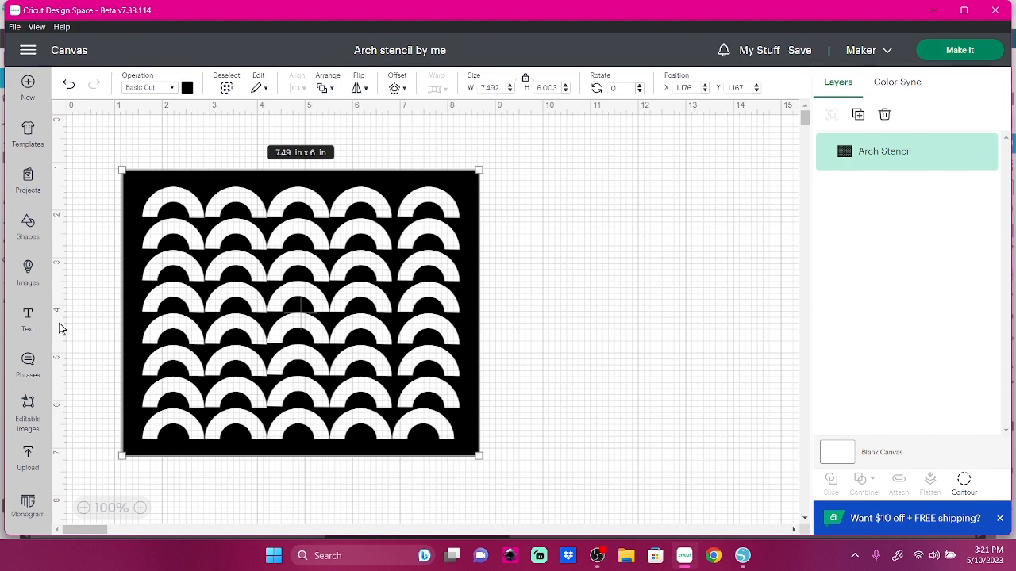
Step: Add a rounded-corner square from the free shapes and change its material color to red
click(28, 221)
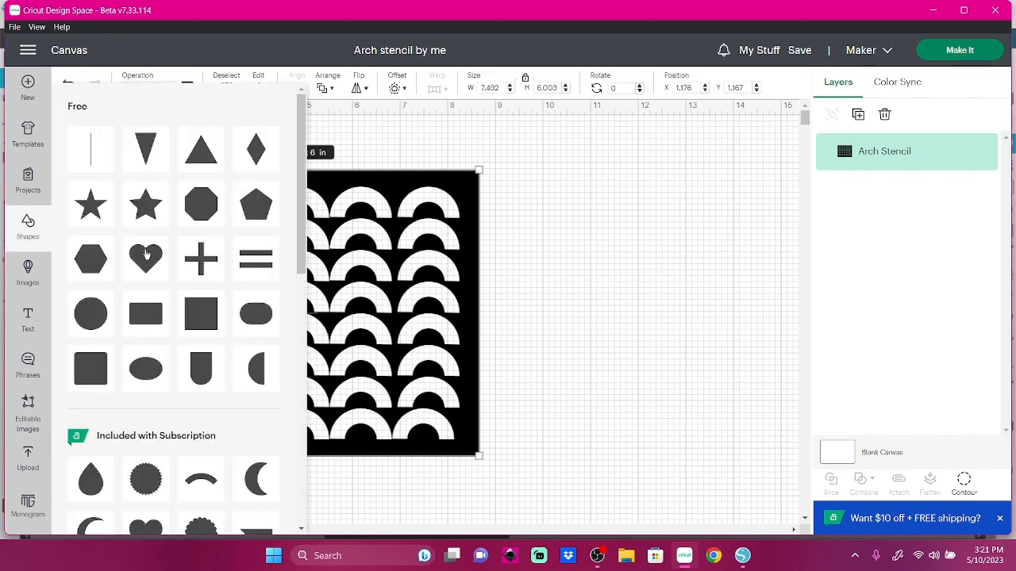
scroll(146, 254, down, 1)
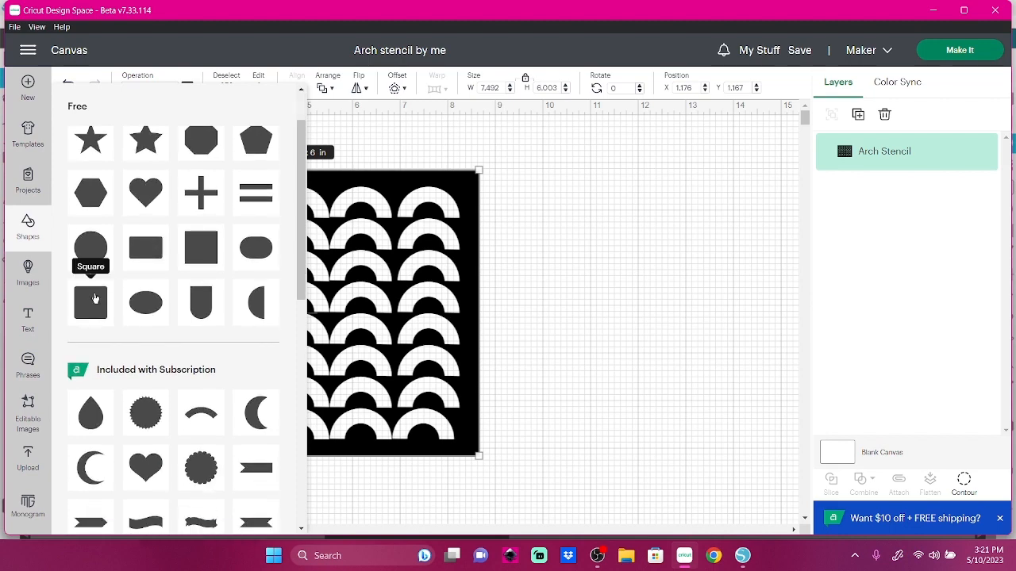
click(94, 298)
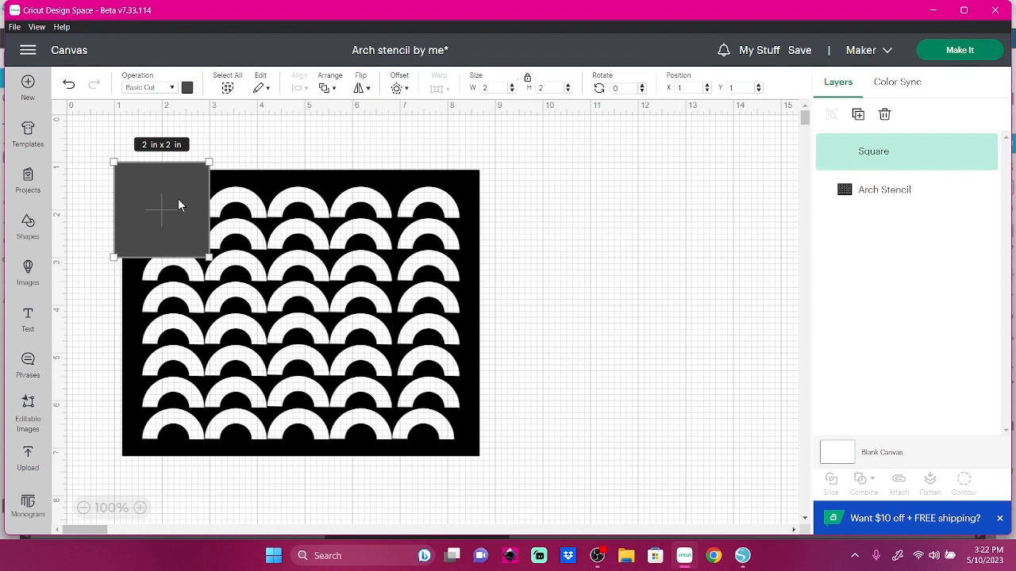
click(187, 88)
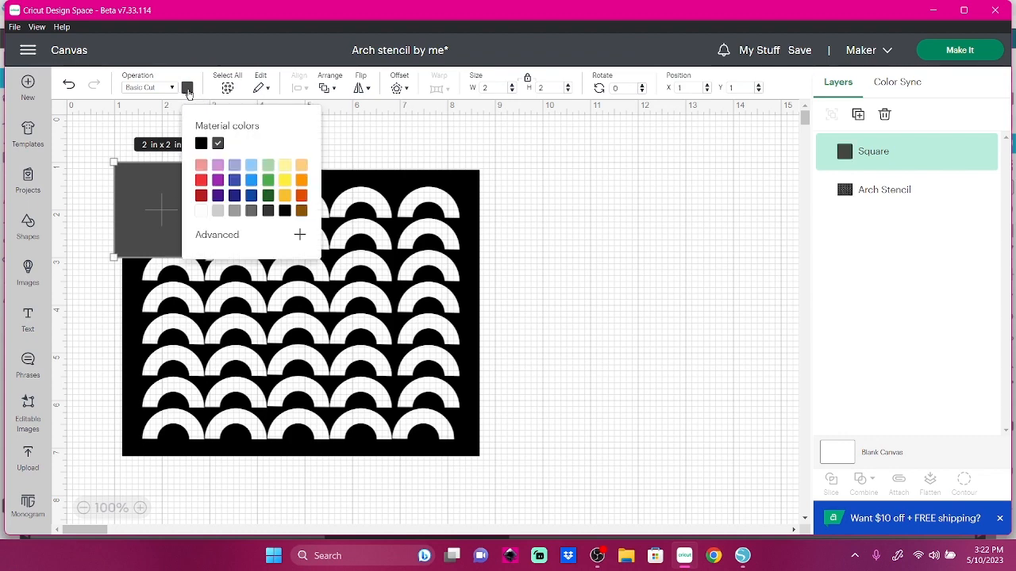
click(202, 181)
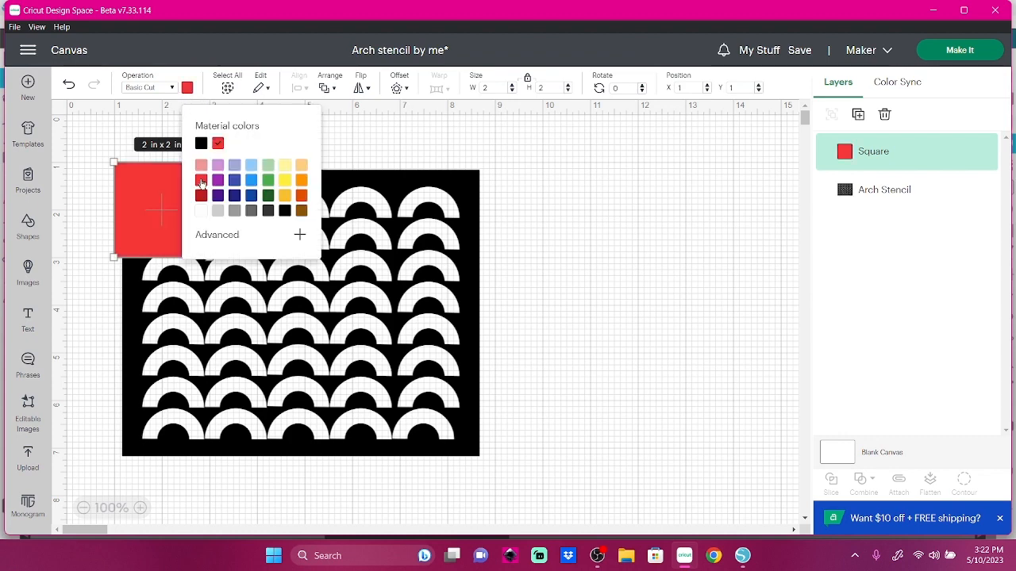
click(133, 216)
Step: Enlarge the red square to about 7.72 in, position it over the stencil and send it to the back
drag(202, 251, 475, 476)
drag(300, 429, 302, 393)
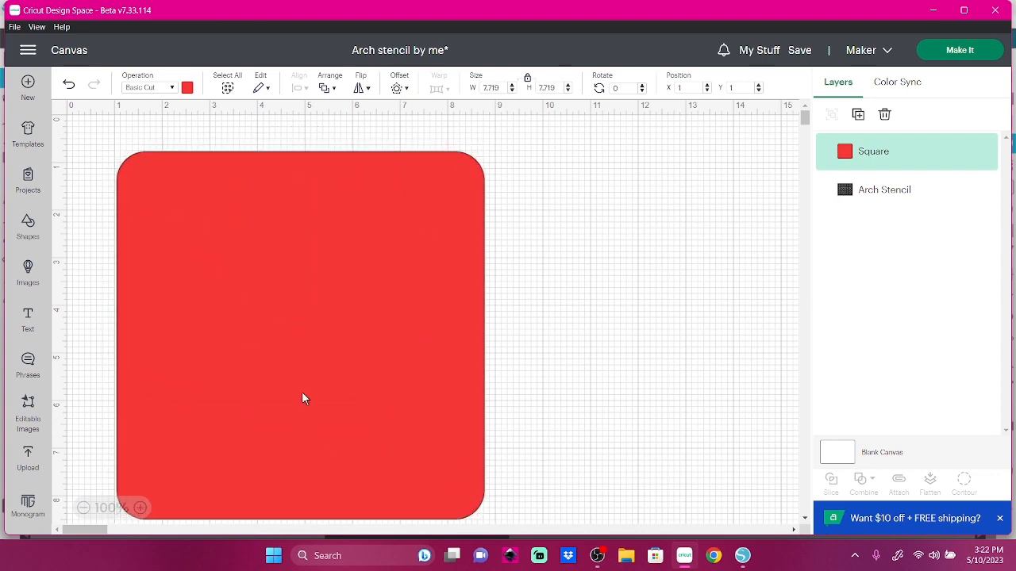
click(334, 89)
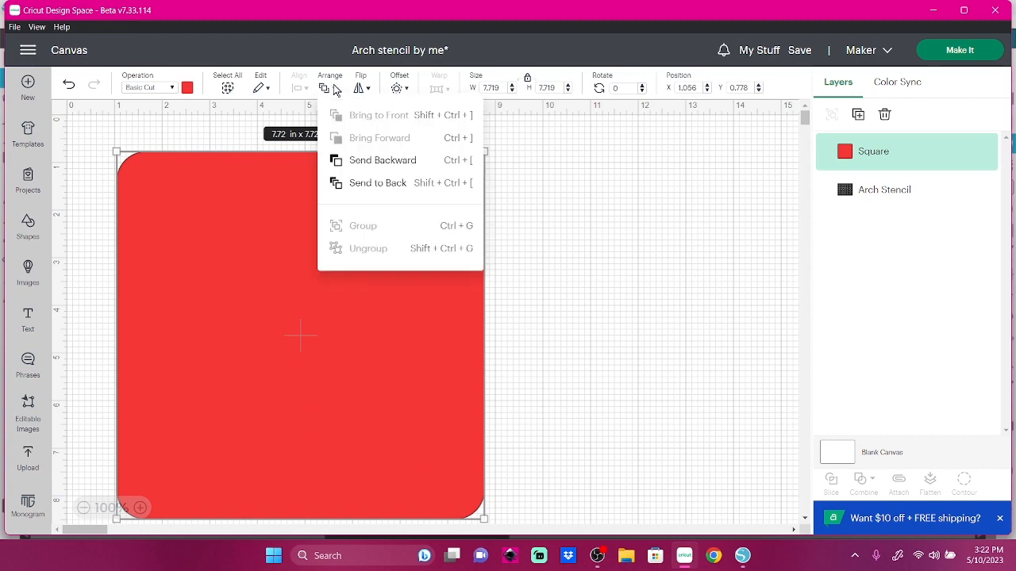
click(337, 184)
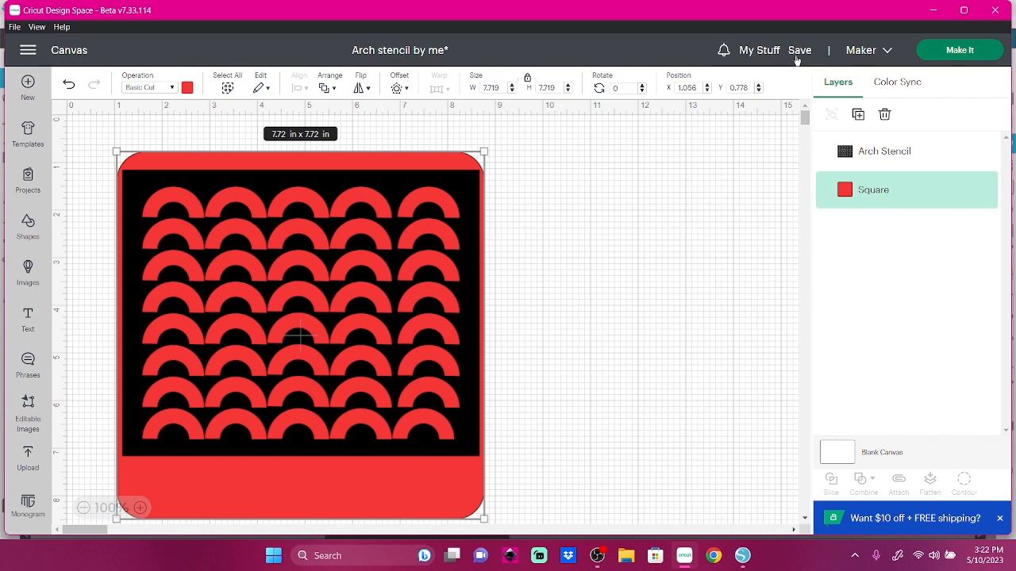
Step: Save the project again with the red backing square included
click(808, 78)
click(804, 53)
click(795, 78)
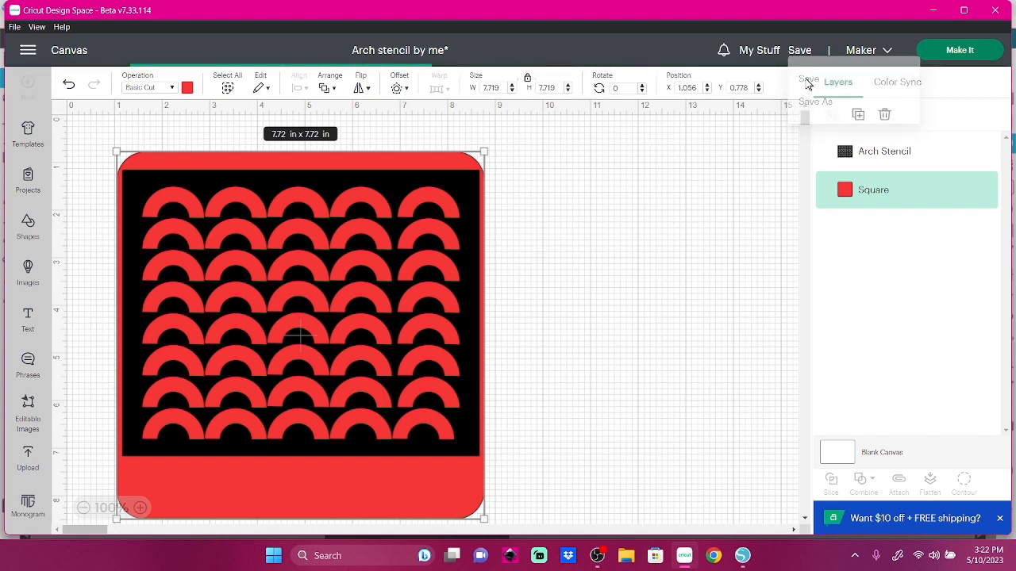